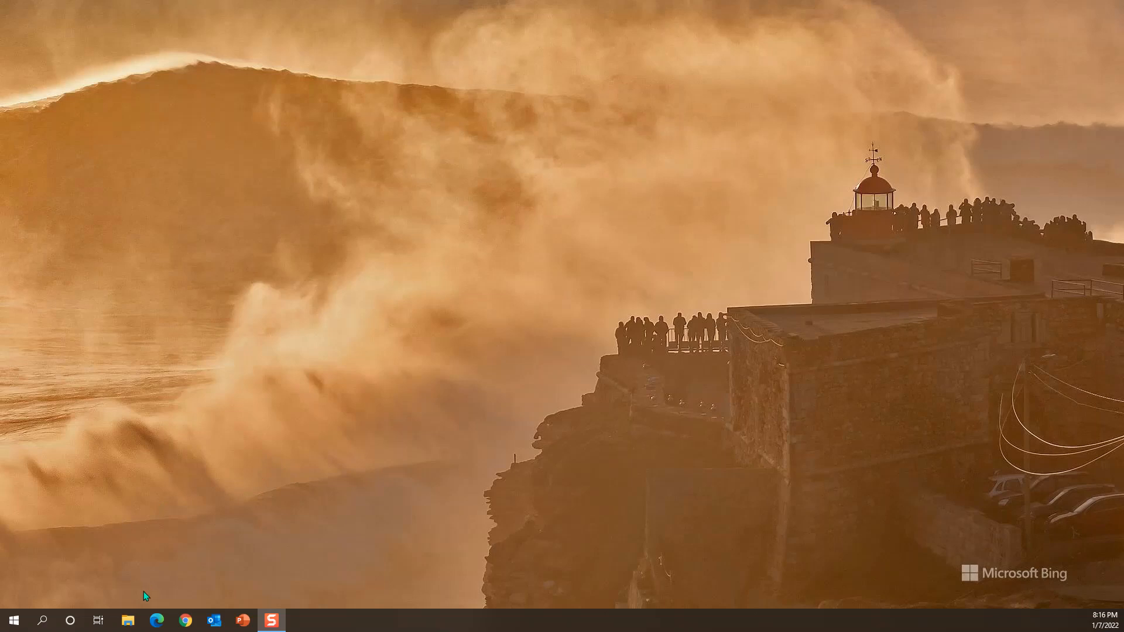
# Step: Copy SLHS Data.zip from the _Science > Geospatial Analysis folder on the Classes network drive to the desktop
pyautogui.click(128, 621)
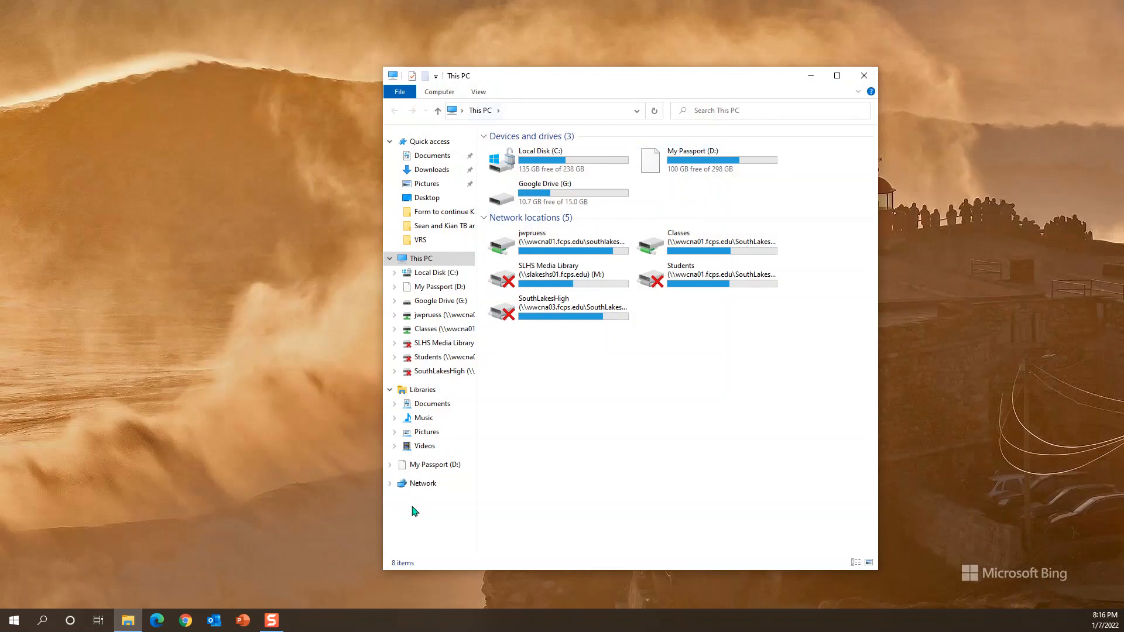
pyautogui.click(426, 331)
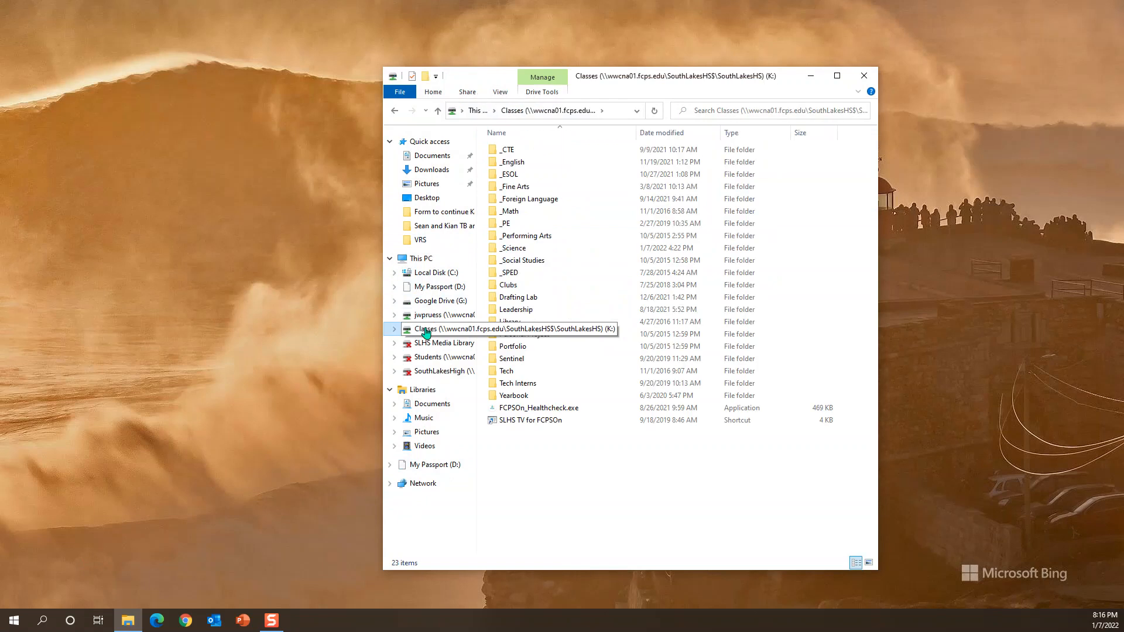
pyautogui.doubleClick(517, 251)
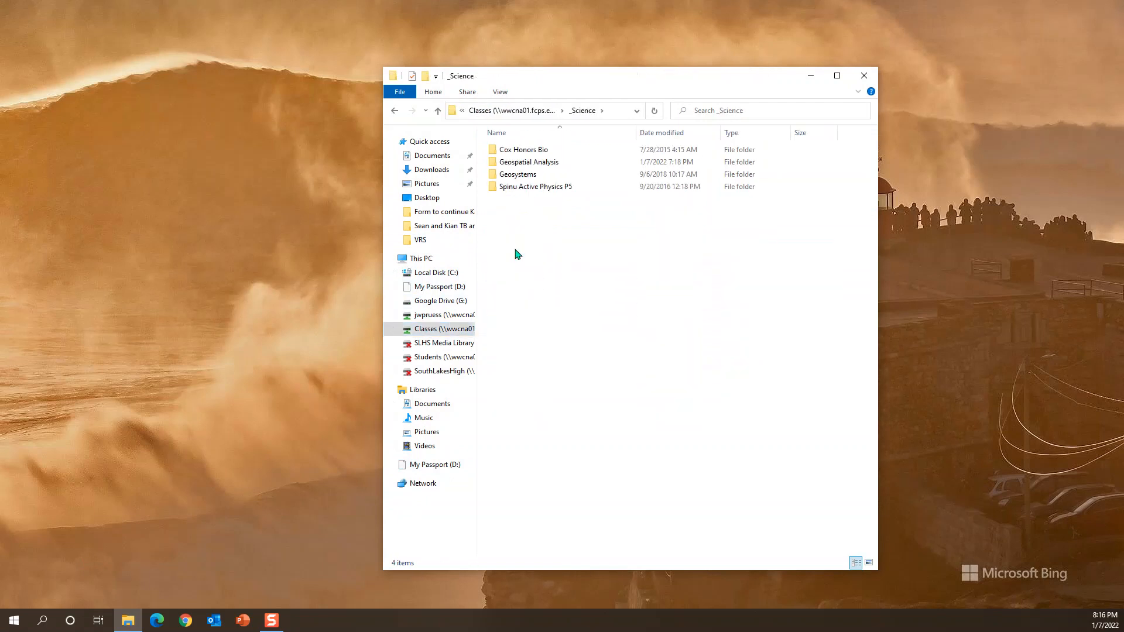
pyautogui.doubleClick(533, 163)
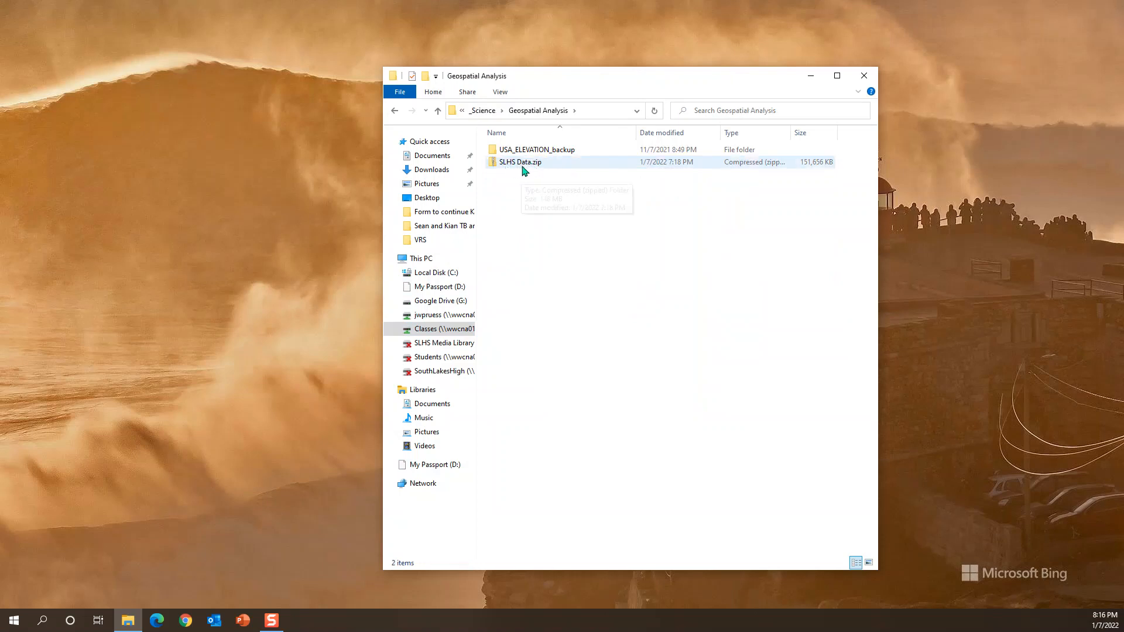
pyautogui.rightClick(529, 164)
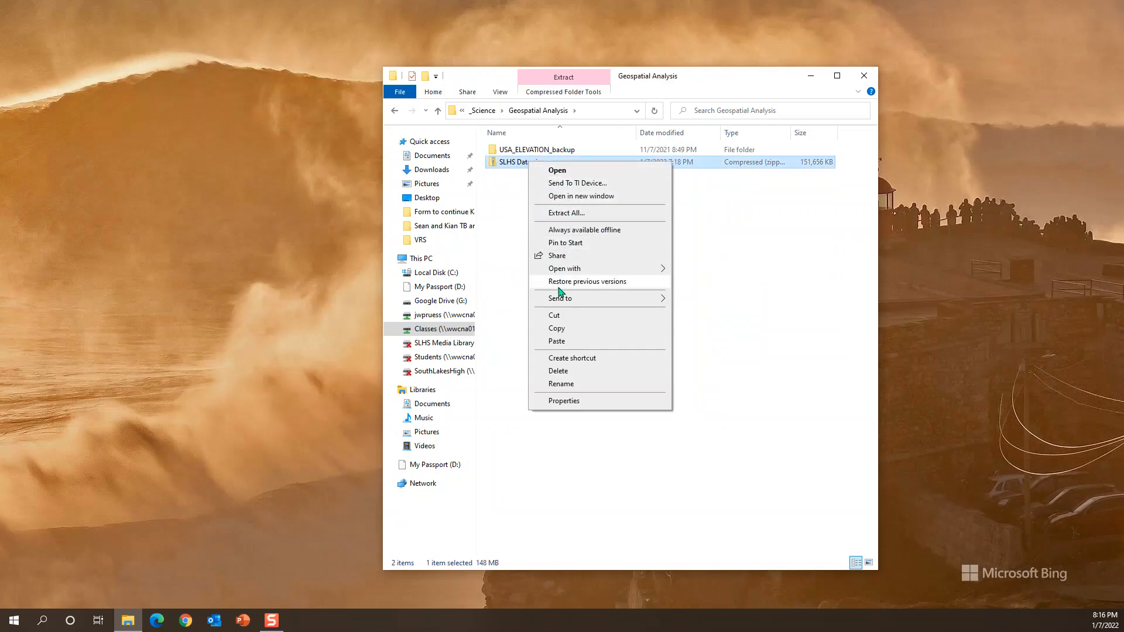
pyautogui.click(558, 329)
pyautogui.rightClick(908, 262)
pyautogui.click(939, 311)
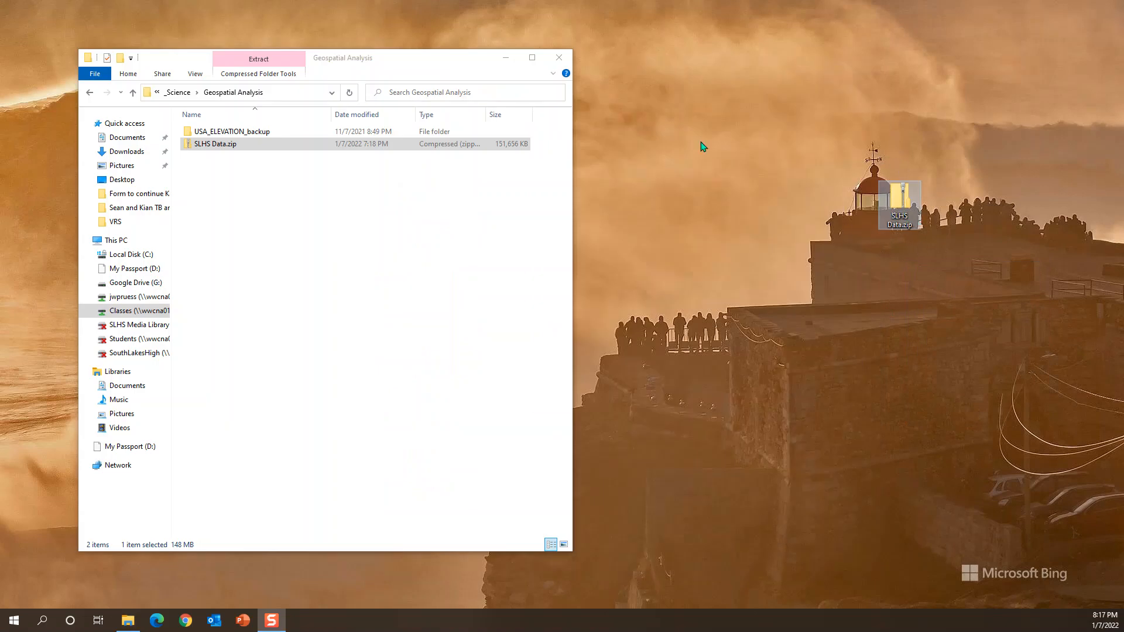
pyautogui.click(559, 57)
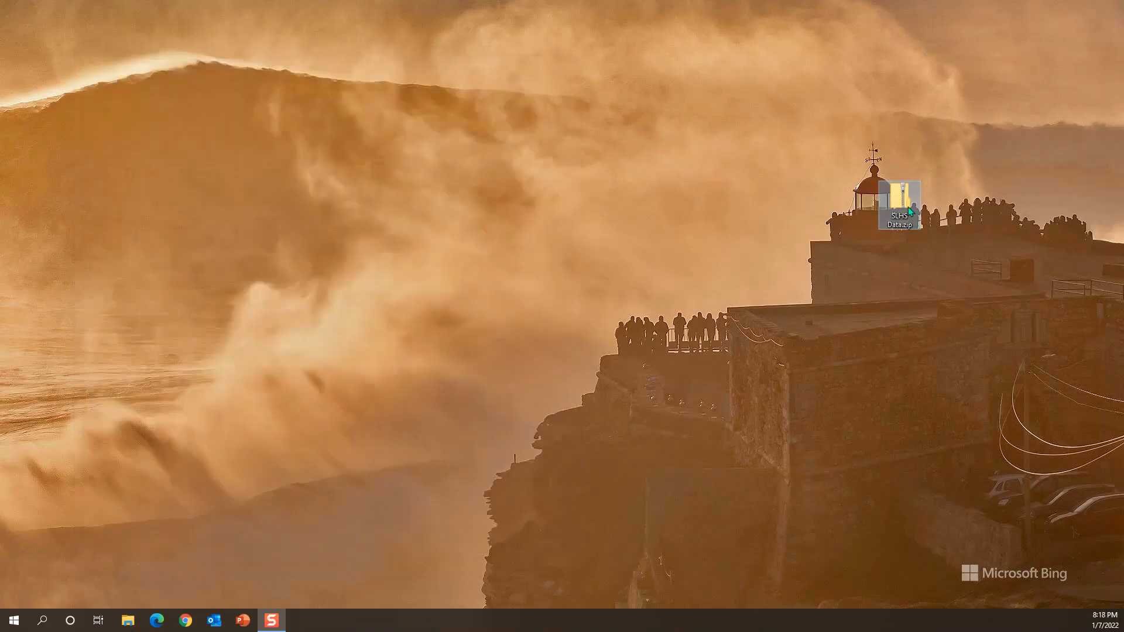
# Step: Create a new desktop folder named "Working with Pro Data"
pyautogui.rightClick(731, 167)
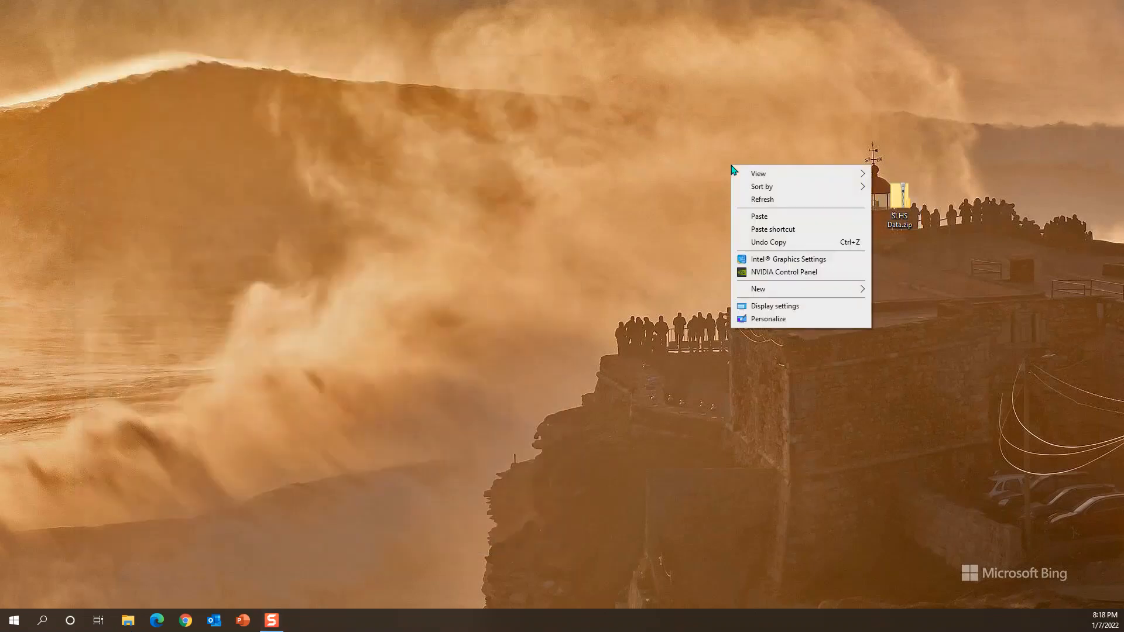
pyautogui.moveTo(766, 289)
pyautogui.click(909, 291)
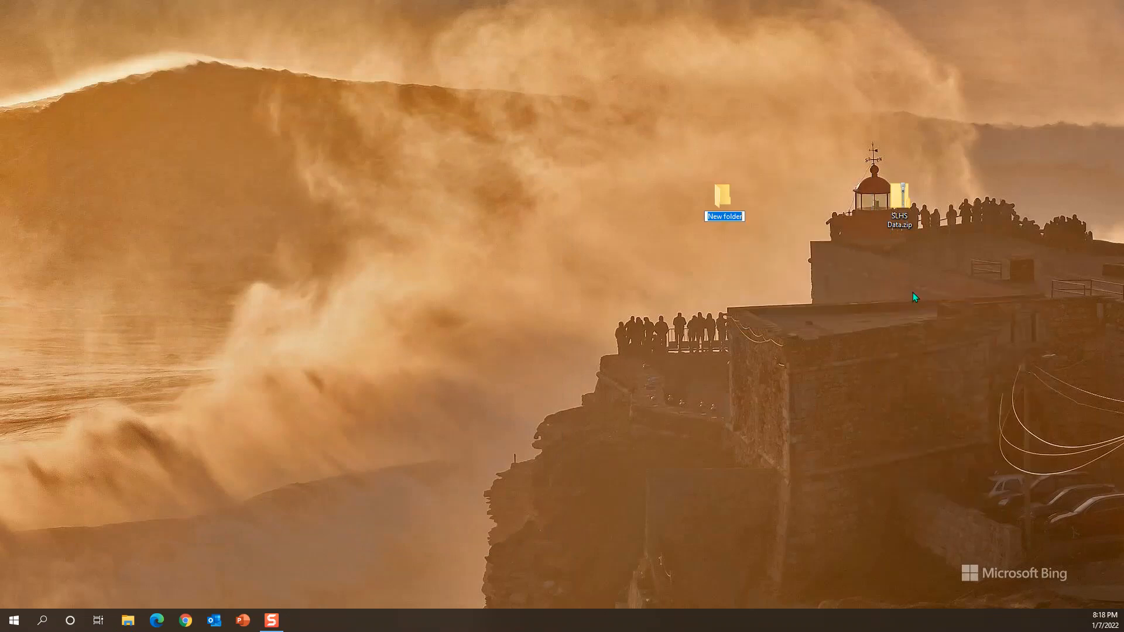
pyautogui.write('Working with Pro Data')
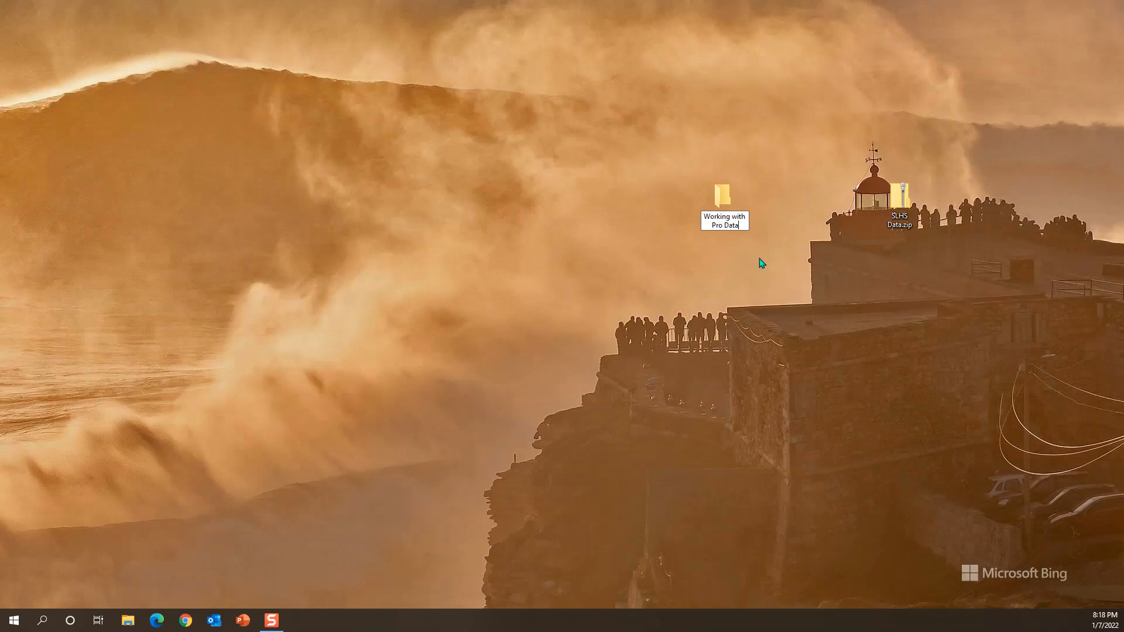
pyautogui.press('Return')
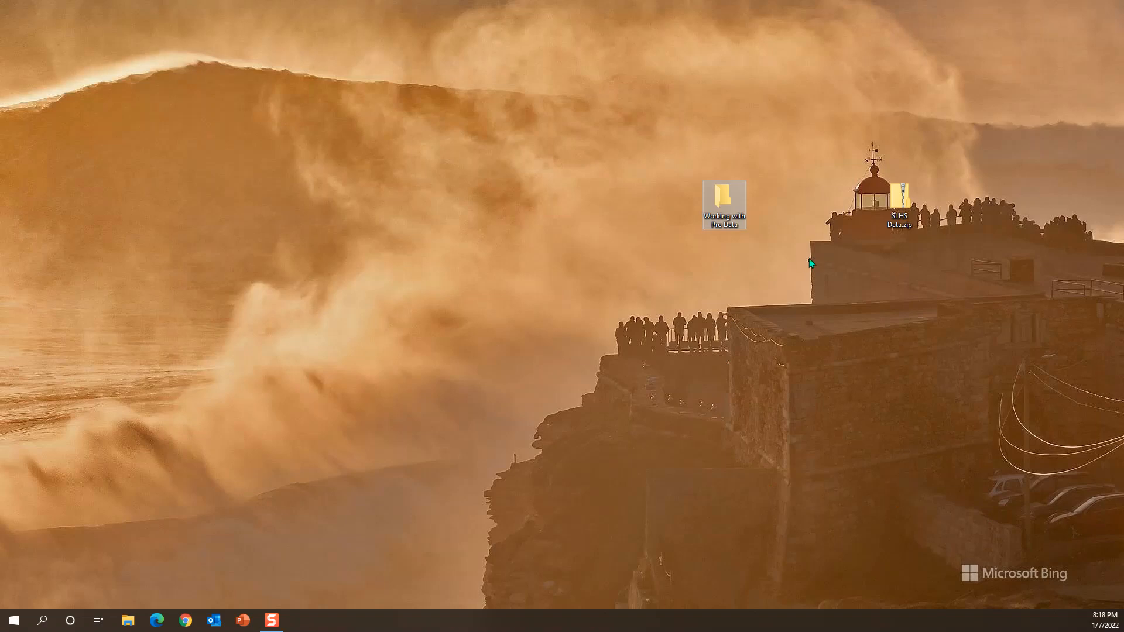
# Step: Extract the desktop SLHS Data.zip into the Working with Pro Data folder and close the extracted files window
pyautogui.rightClick(906, 202)
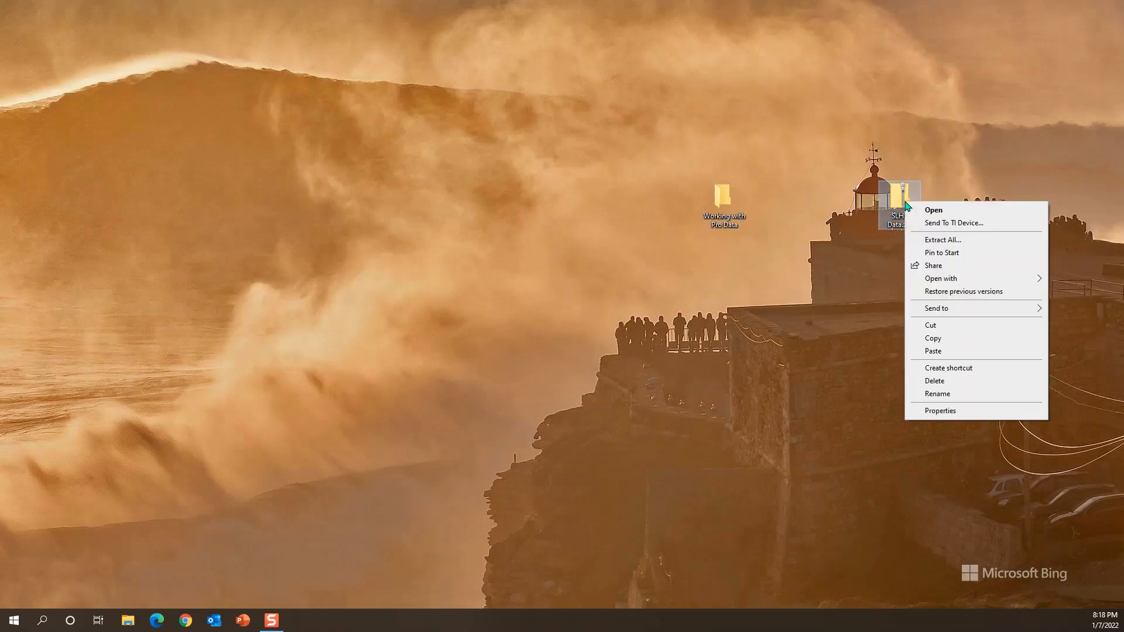
pyautogui.click(937, 239)
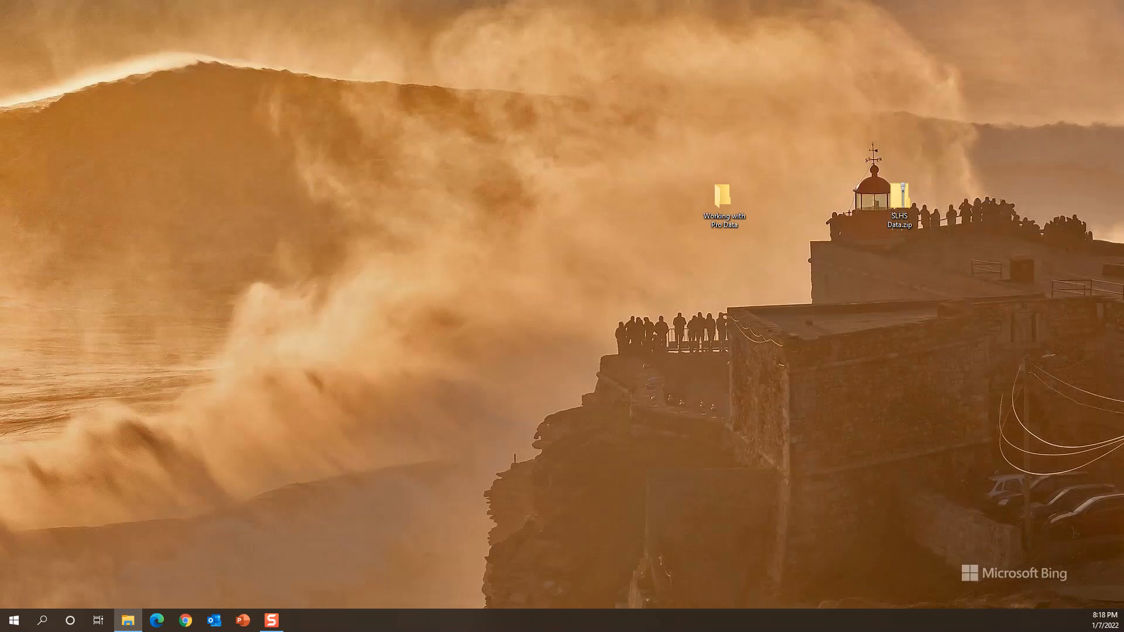
pyautogui.moveTo(547, 261); pyautogui.dragTo(489, 281)
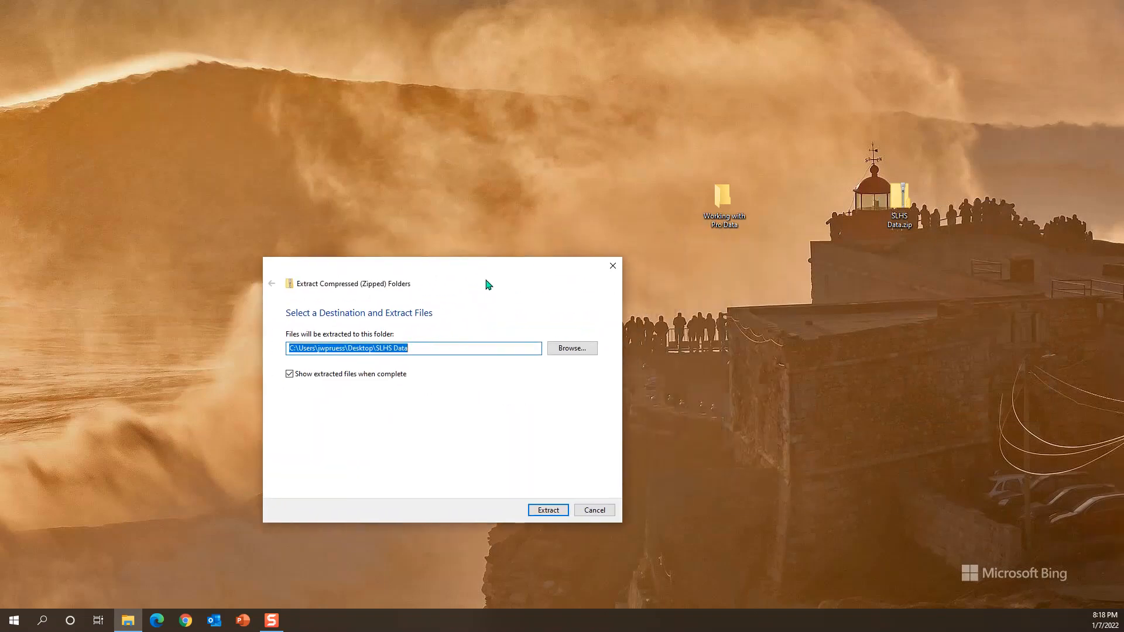
pyautogui.click(571, 348)
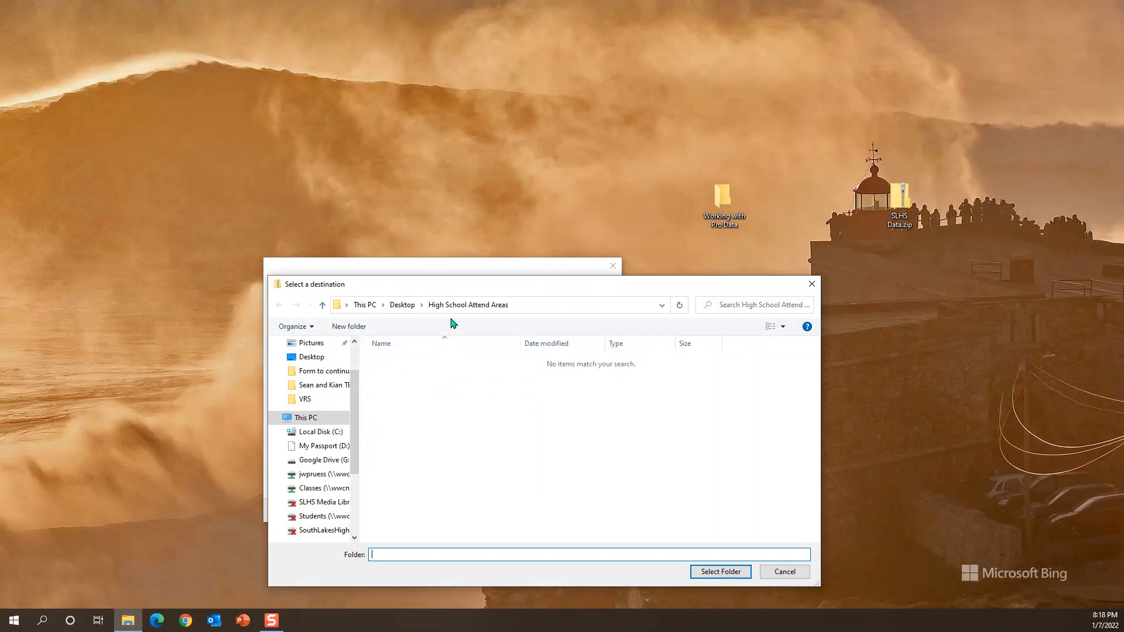
pyautogui.click(402, 305)
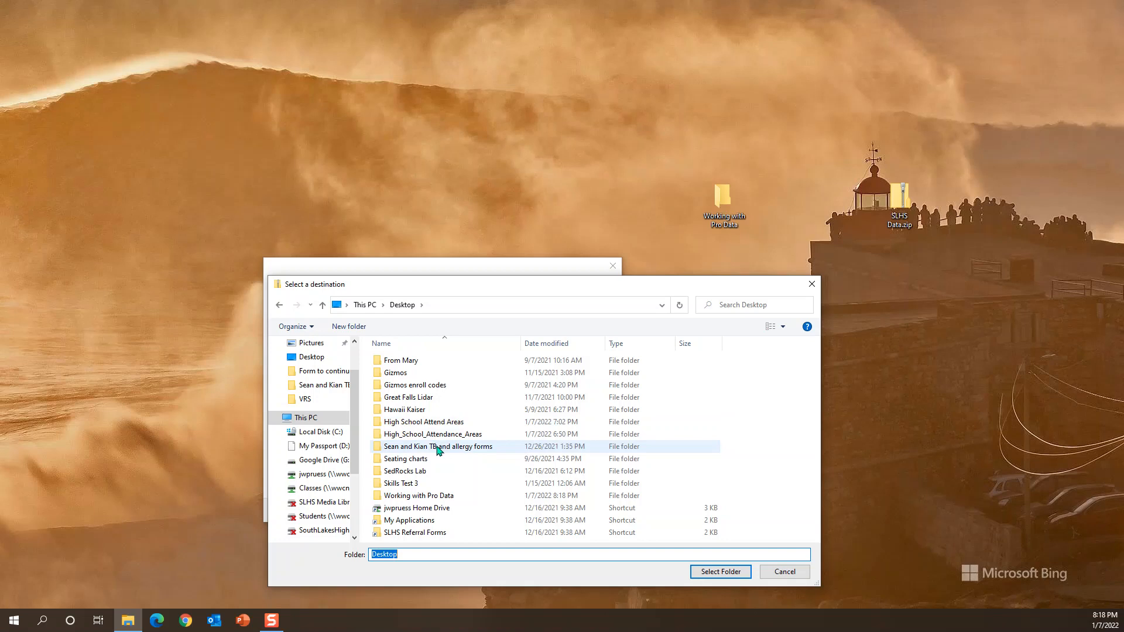
pyautogui.click(436, 498)
pyautogui.click(725, 572)
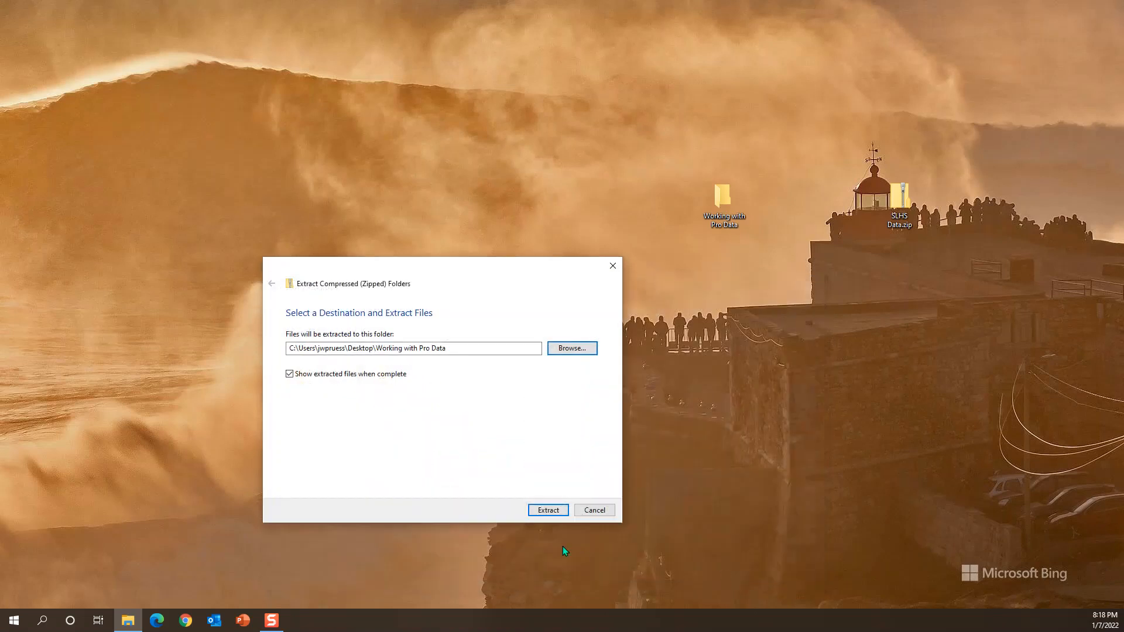
pyautogui.click(548, 509)
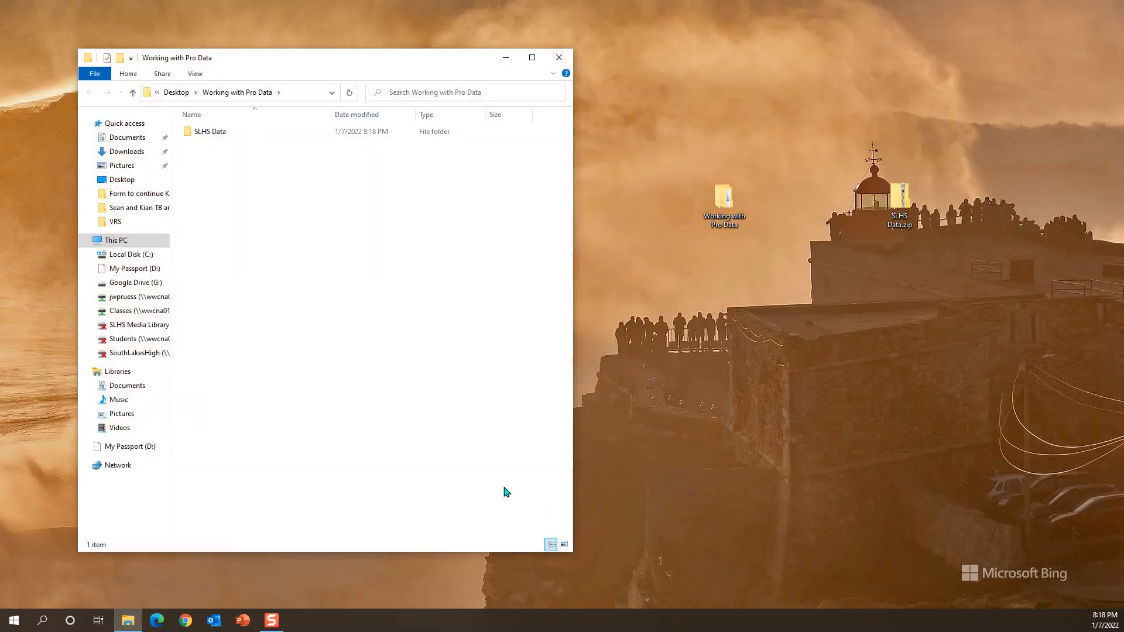
pyautogui.click(561, 58)
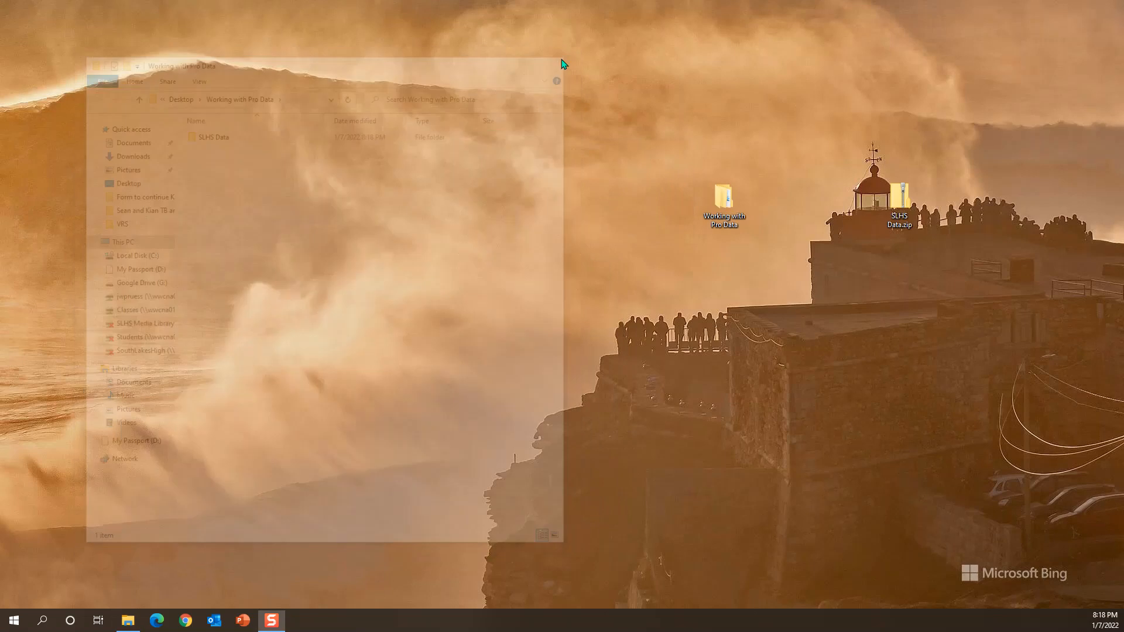
# Step: Check the contents of the Working with Pro Data folder and delete SLHS Data.zip from the desktop
pyautogui.doubleClick(720, 199)
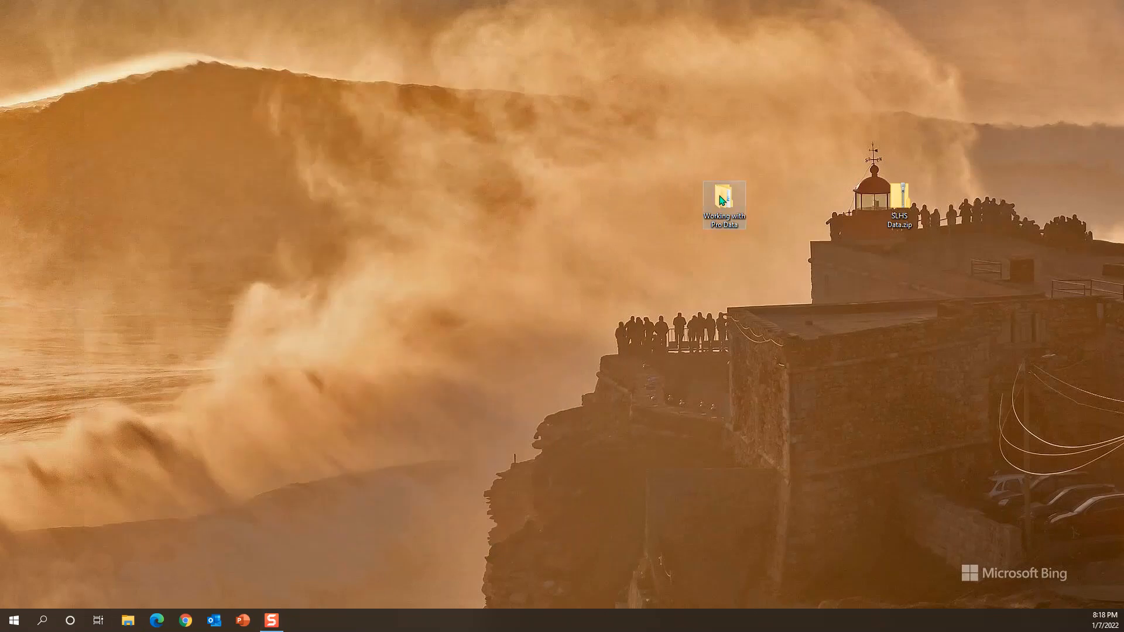
pyautogui.rightClick(910, 202)
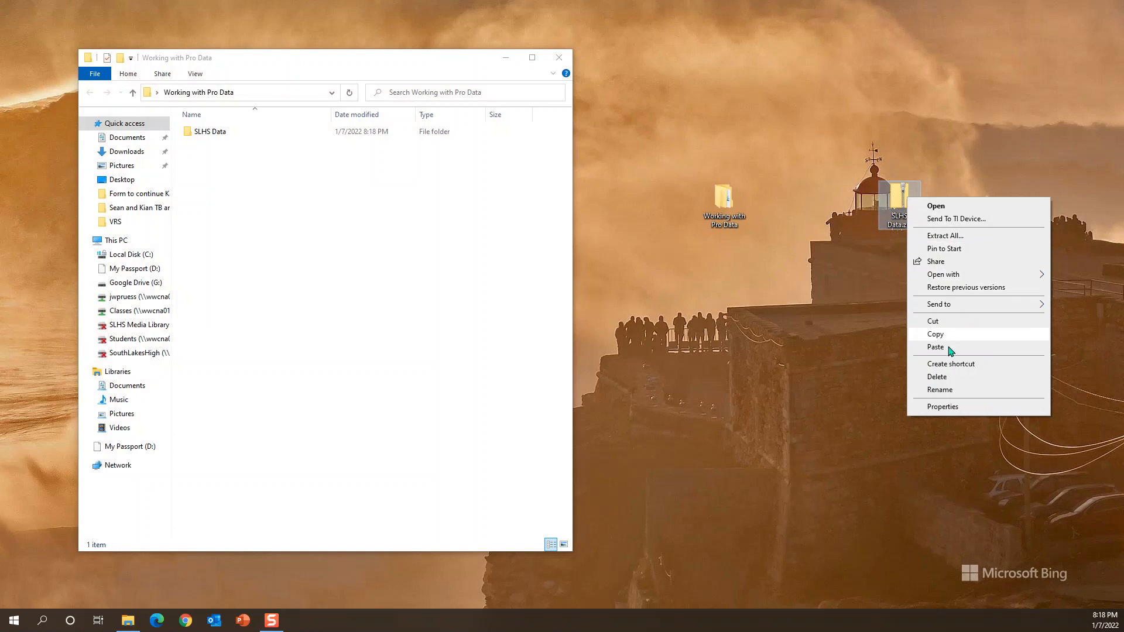
pyautogui.click(943, 381)
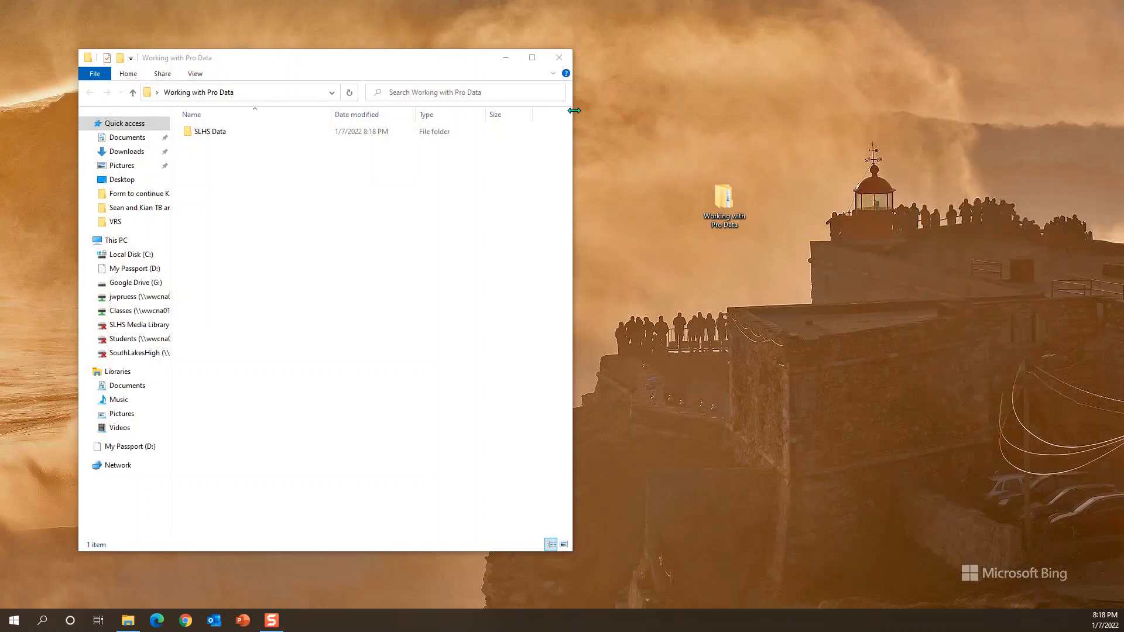
pyautogui.click(559, 57)
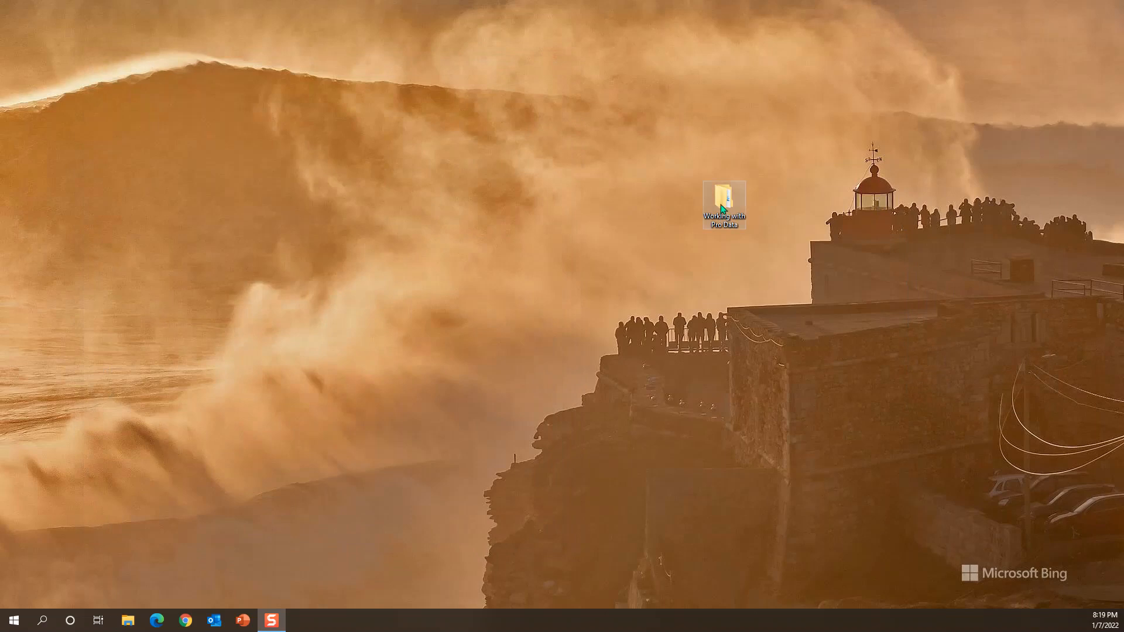
# Step: Examine the extracted files in the SLHS Data folder inside Working with Pro Data, and close the folder window
pyautogui.doubleClick(720, 208)
pyautogui.click(211, 132)
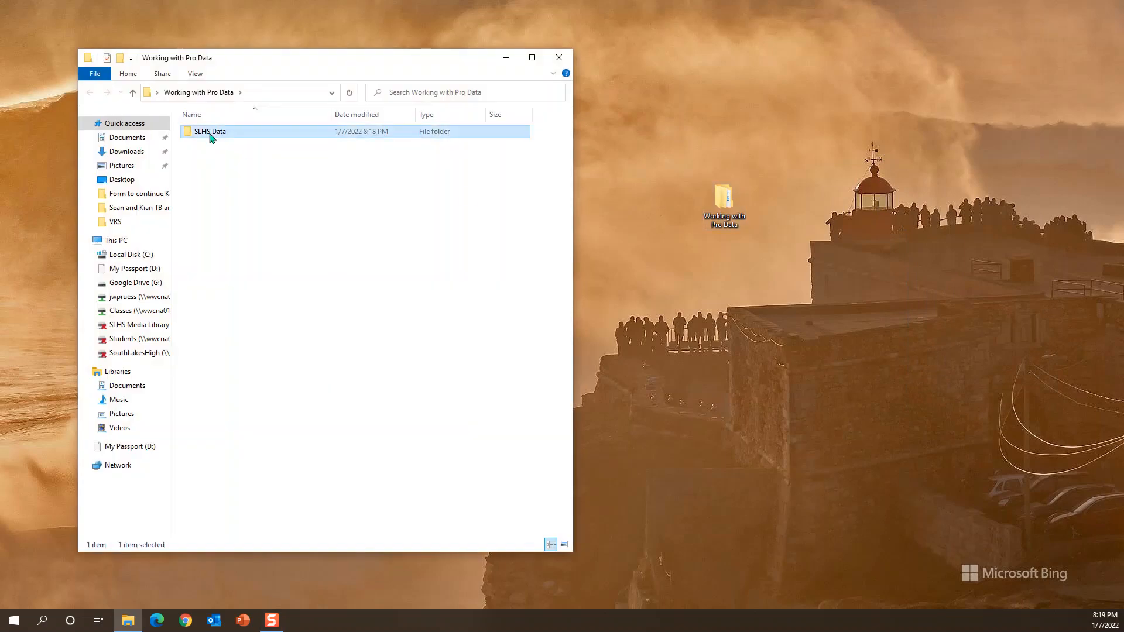
pyautogui.doubleClick(210, 135)
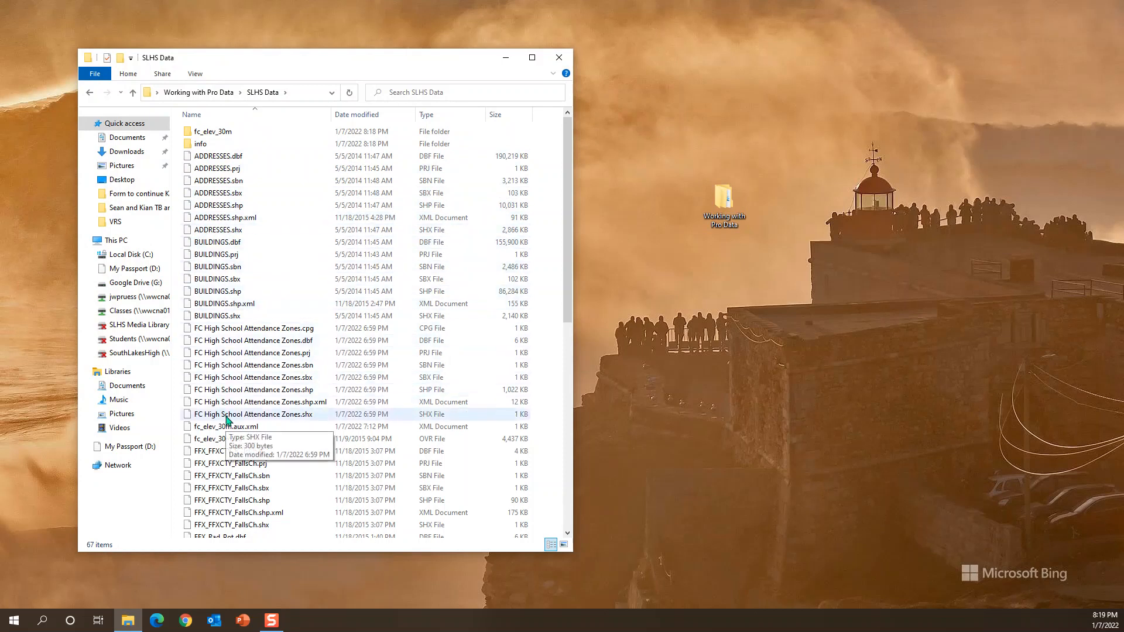
pyautogui.scroll(-4, 219, 384)
pyautogui.scroll(4, 218, 389)
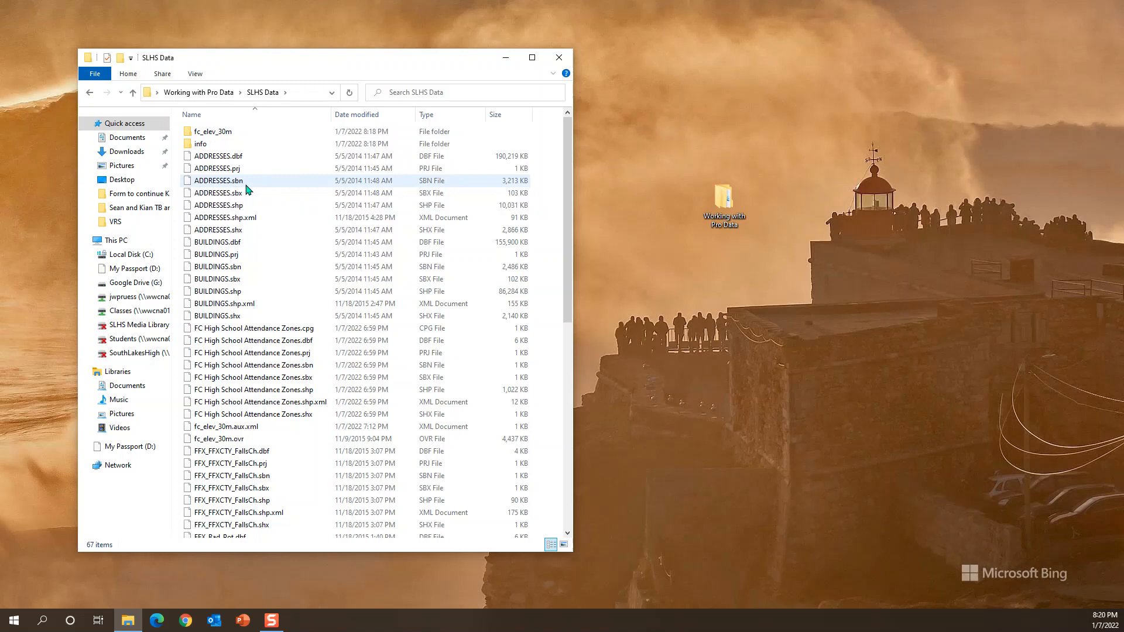
pyautogui.click(89, 93)
pyautogui.click(560, 58)
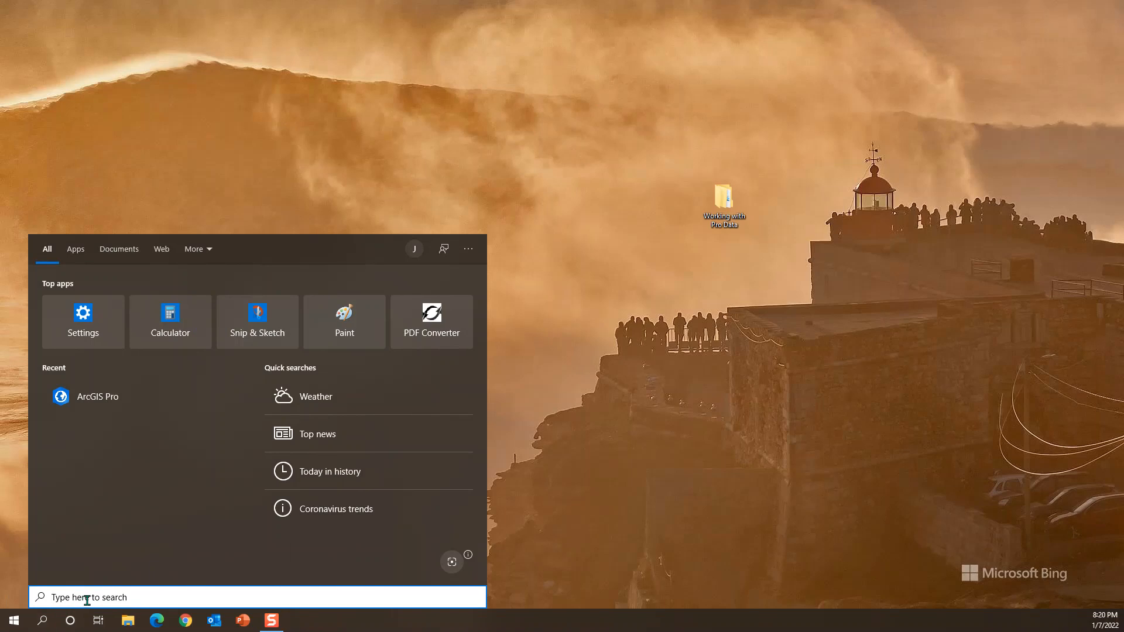
# Step: Launch ArcGIS Pro and create a Map project named "Intro to Pro Data and Projections" in its own new folder
pyautogui.click(96, 402)
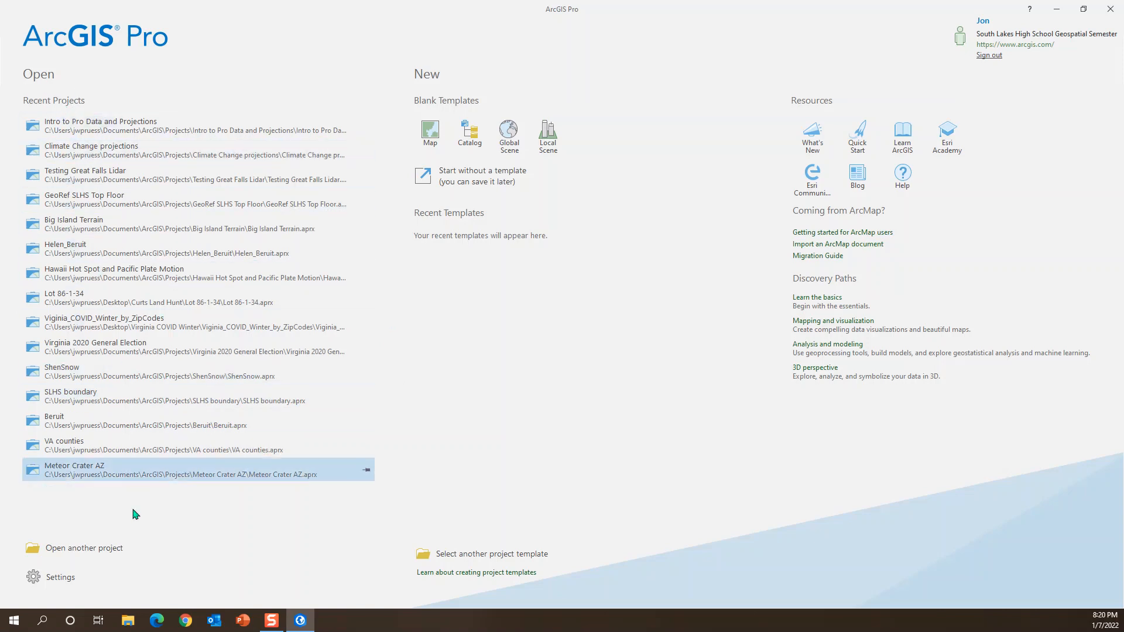
pyautogui.click(438, 132)
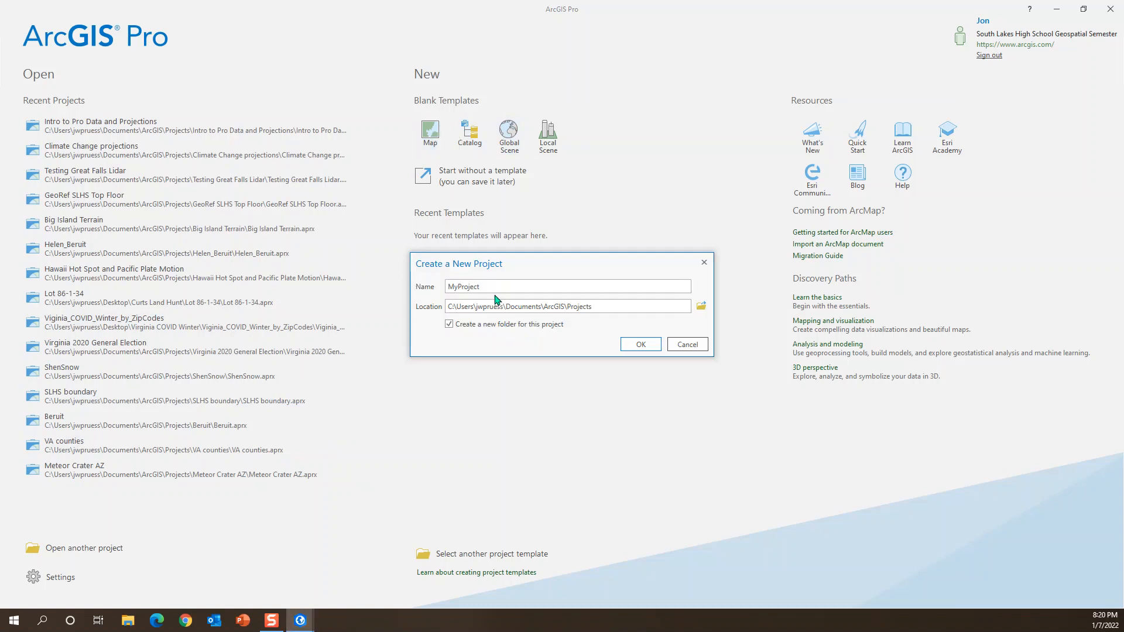
pyautogui.doubleClick(491, 286)
pyautogui.write('Intro to Pro Data and Projections')
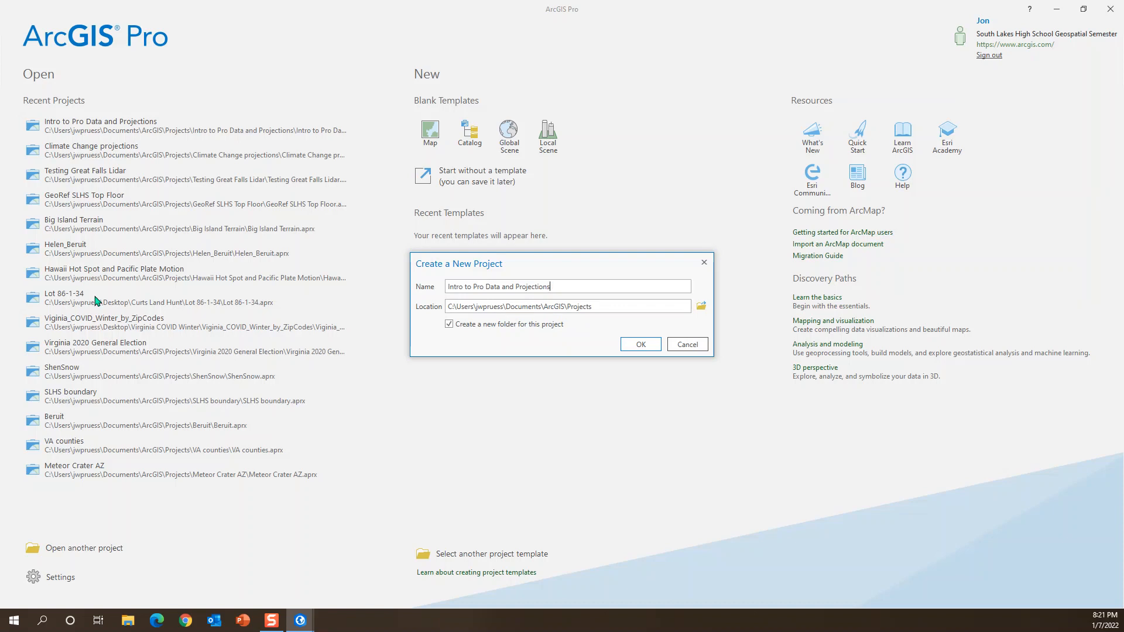
pyautogui.click(642, 348)
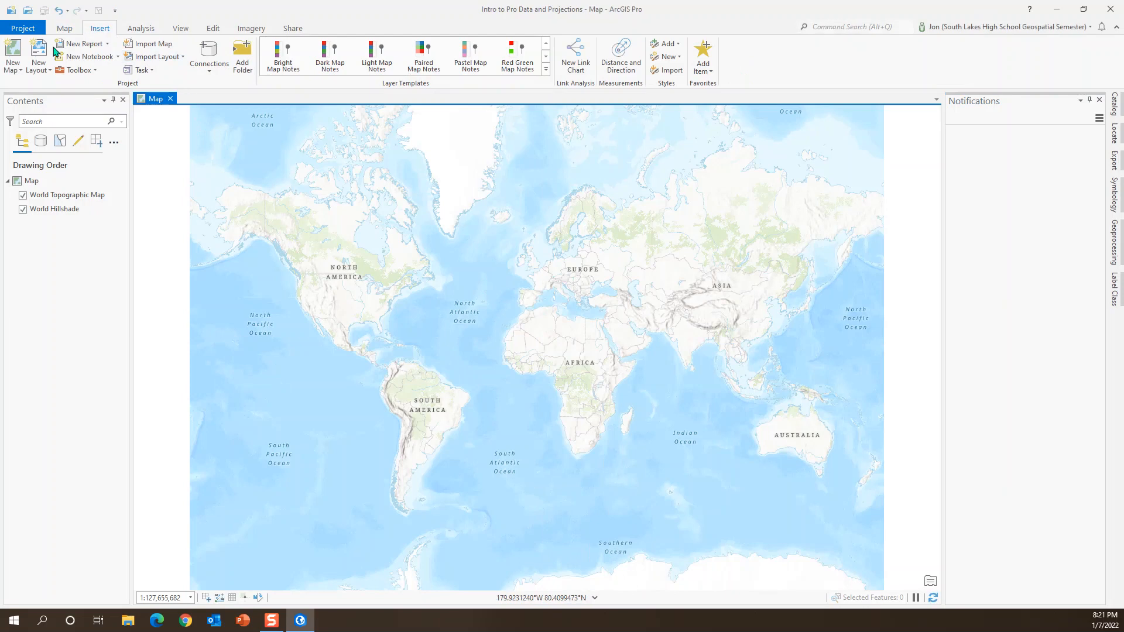
# Step: Open the map's coordinate system properties and enlarge the dialog so more of the available systems list fits
pyautogui.click(74, 32)
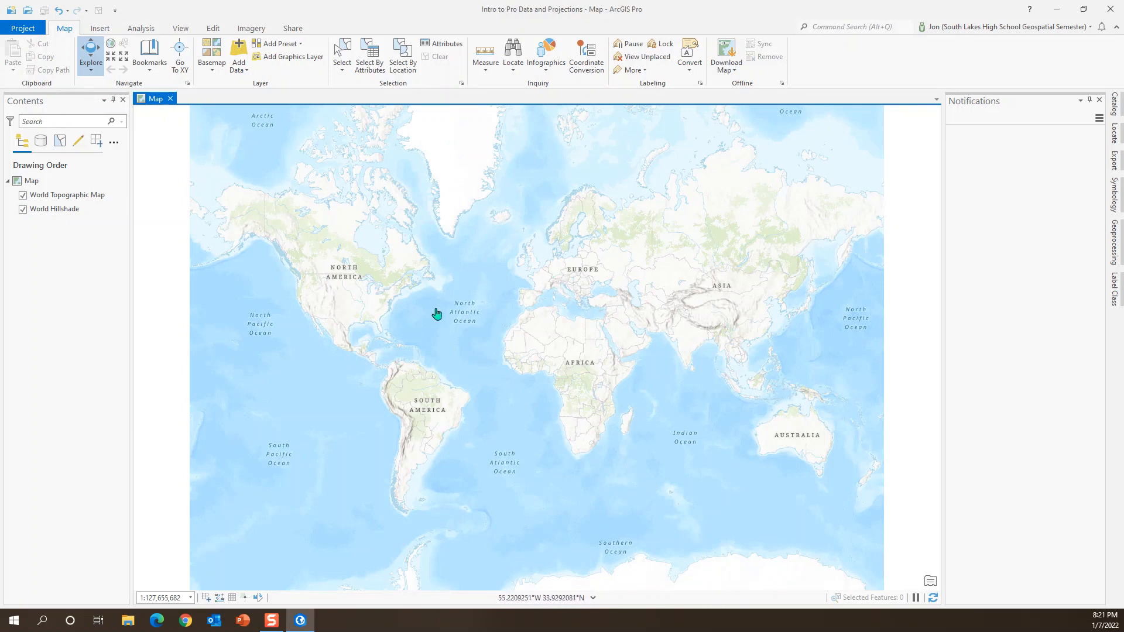
pyautogui.click(27, 182)
pyautogui.rightClick(26, 184)
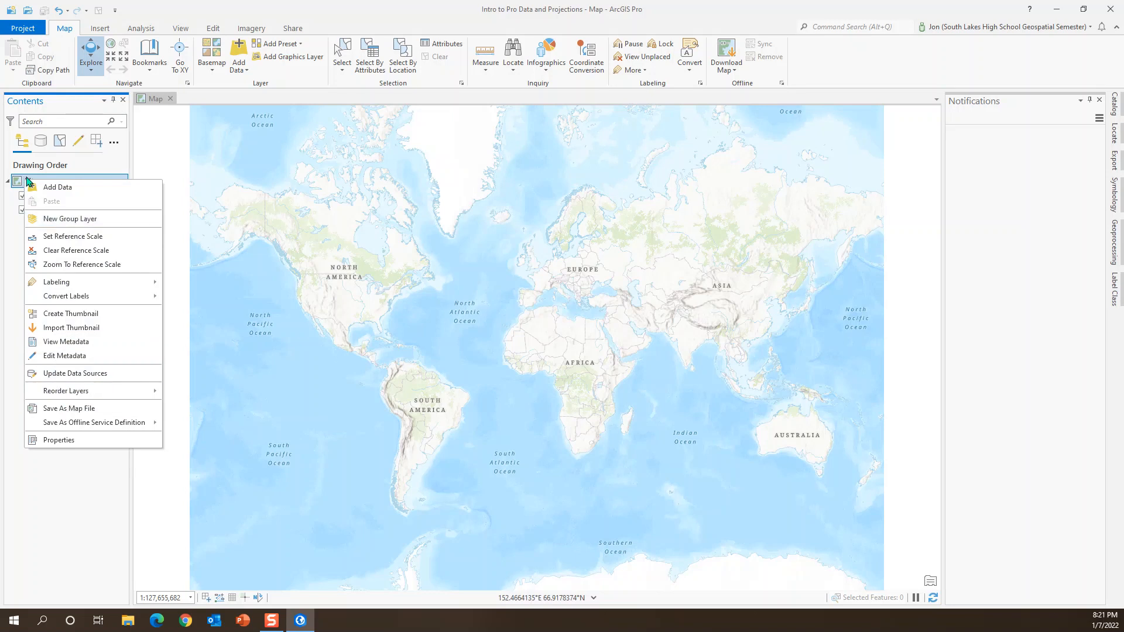
pyautogui.click(52, 451)
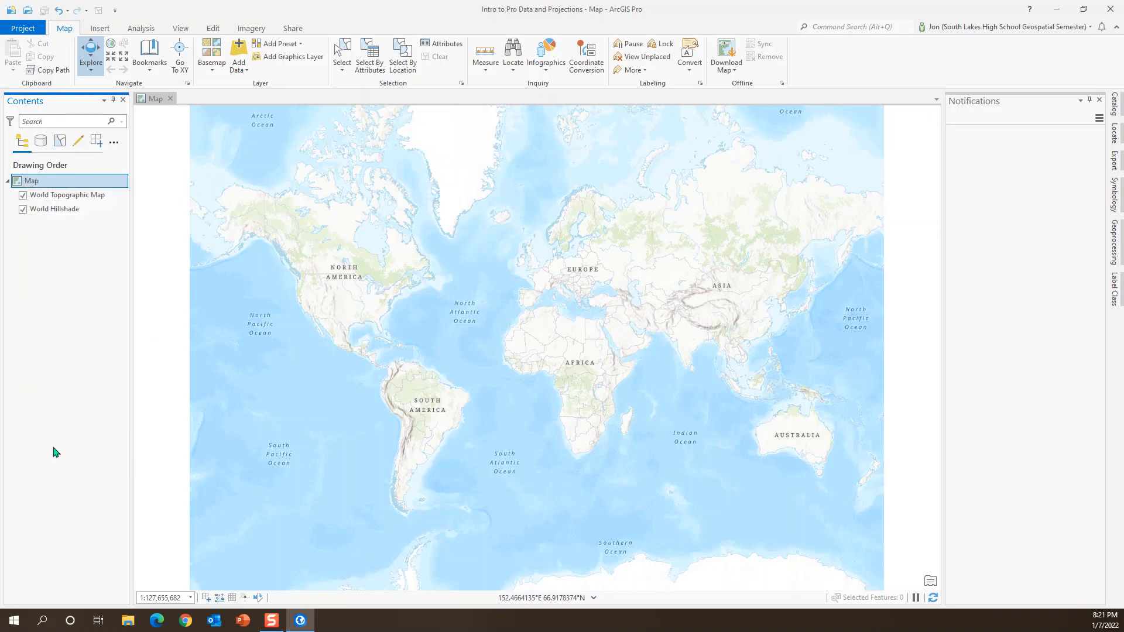
pyautogui.rightClick(28, 179)
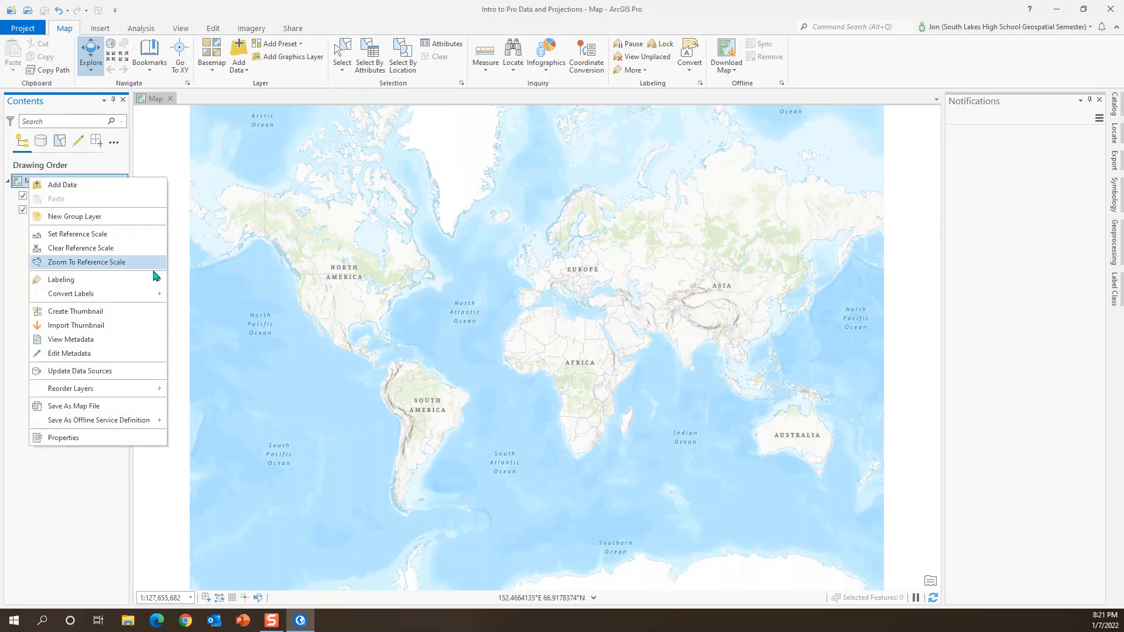
pyautogui.click(75, 442)
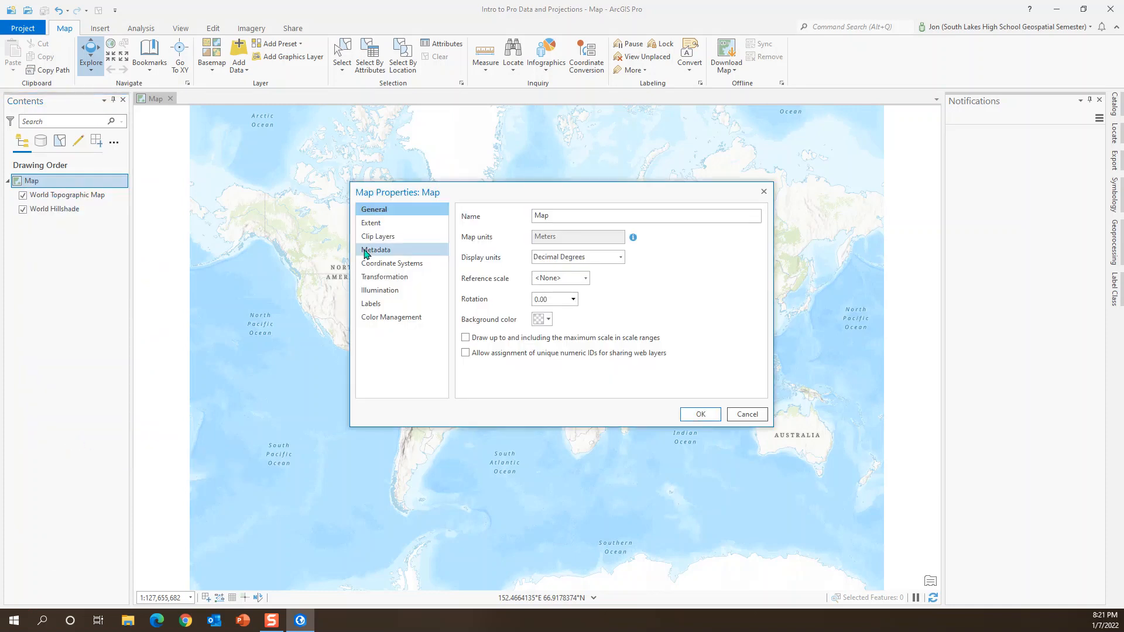
pyautogui.click(376, 268)
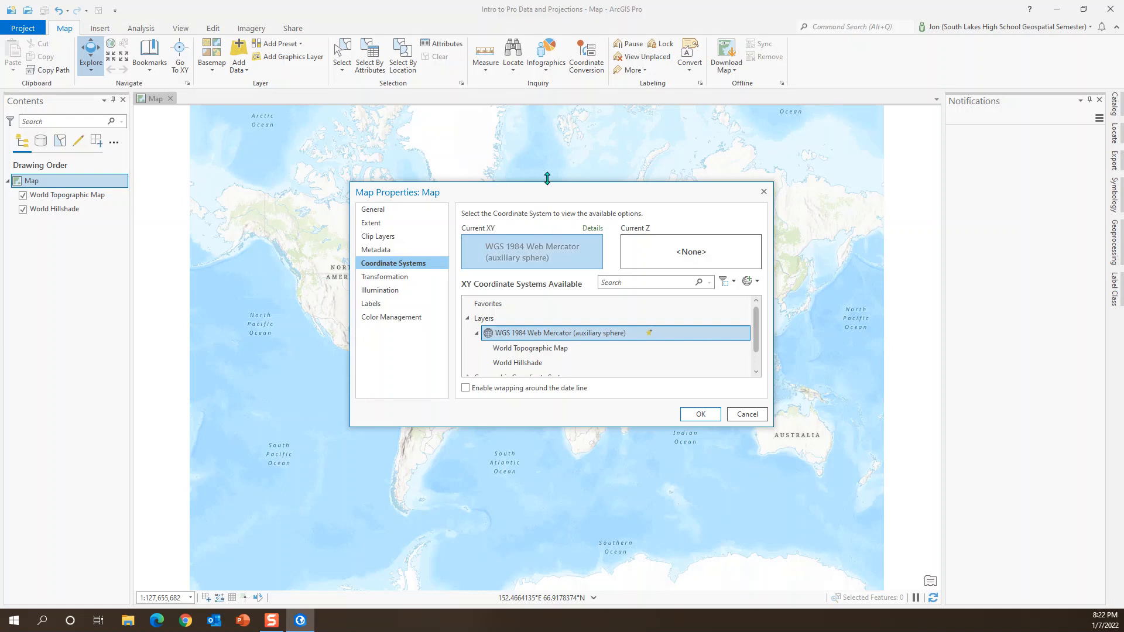
pyautogui.moveTo(548, 182); pyautogui.dragTo(546, 116)
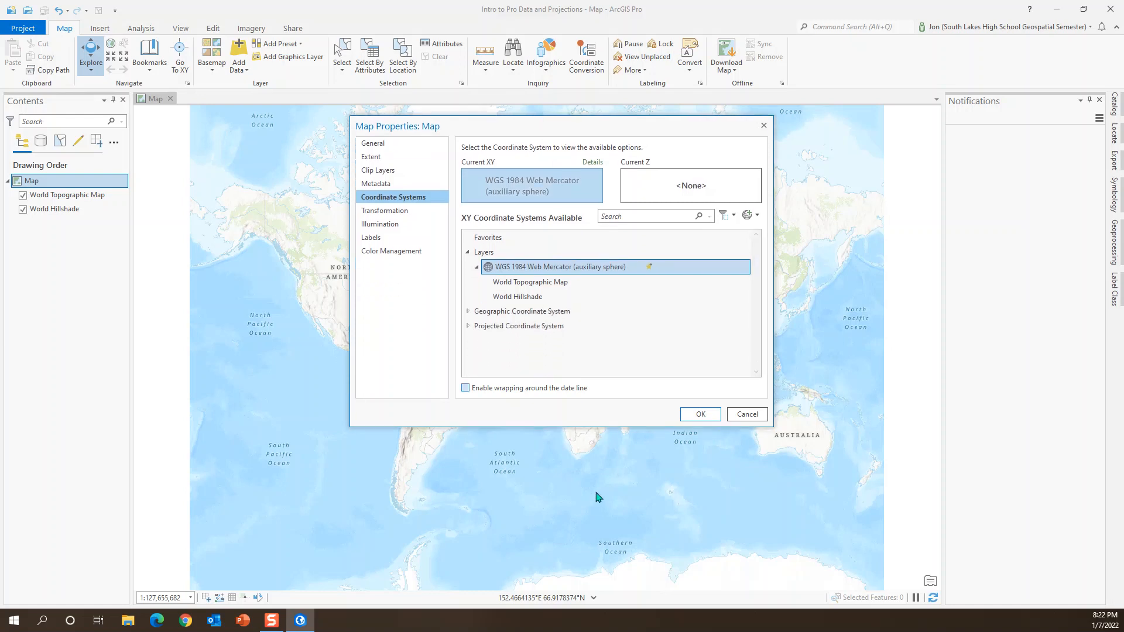
pyautogui.moveTo(592, 429); pyautogui.dragTo(588, 584)
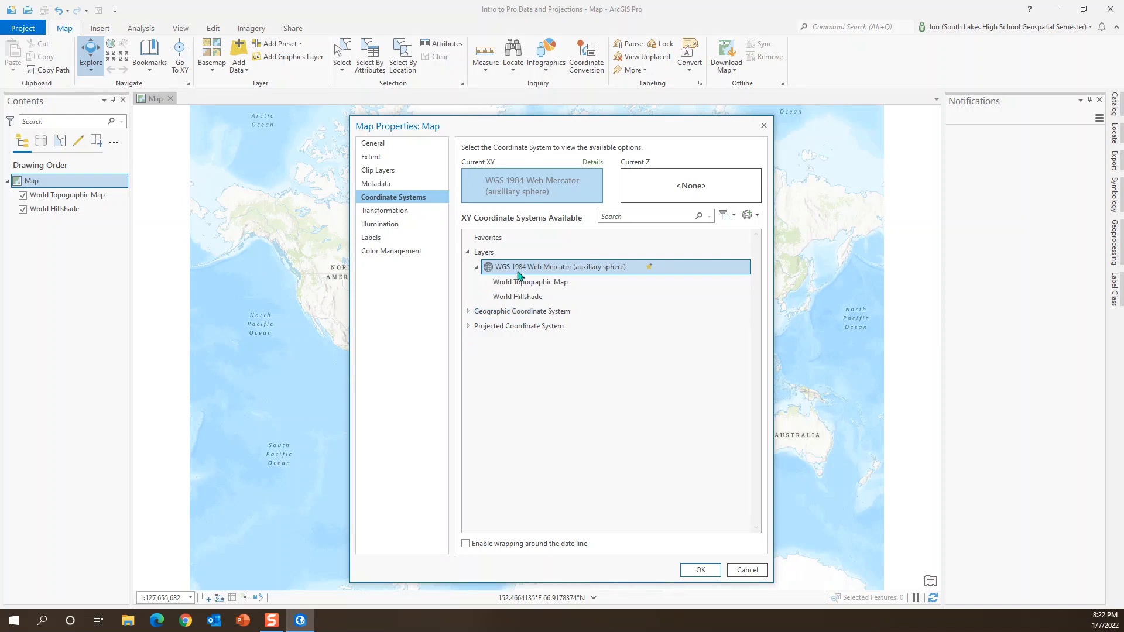
# Step: Set the map's projected coordinate system to NAD 1983 StatePlane Virginia North FIPS 4501 (US Feet) and apply it
pyautogui.click(468, 327)
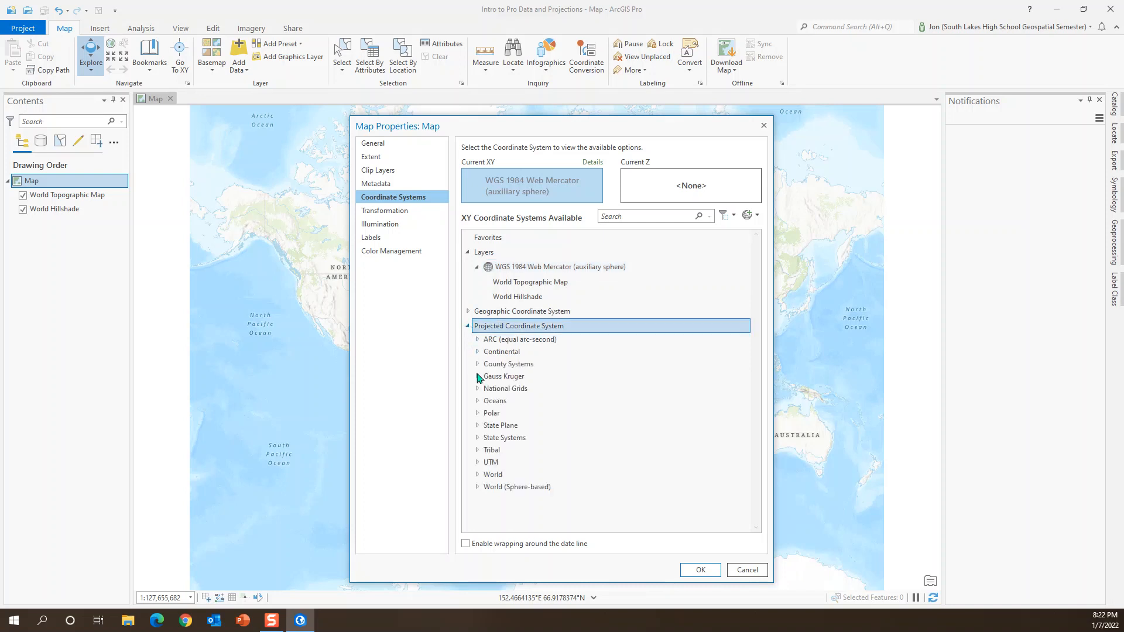
pyautogui.click(478, 426)
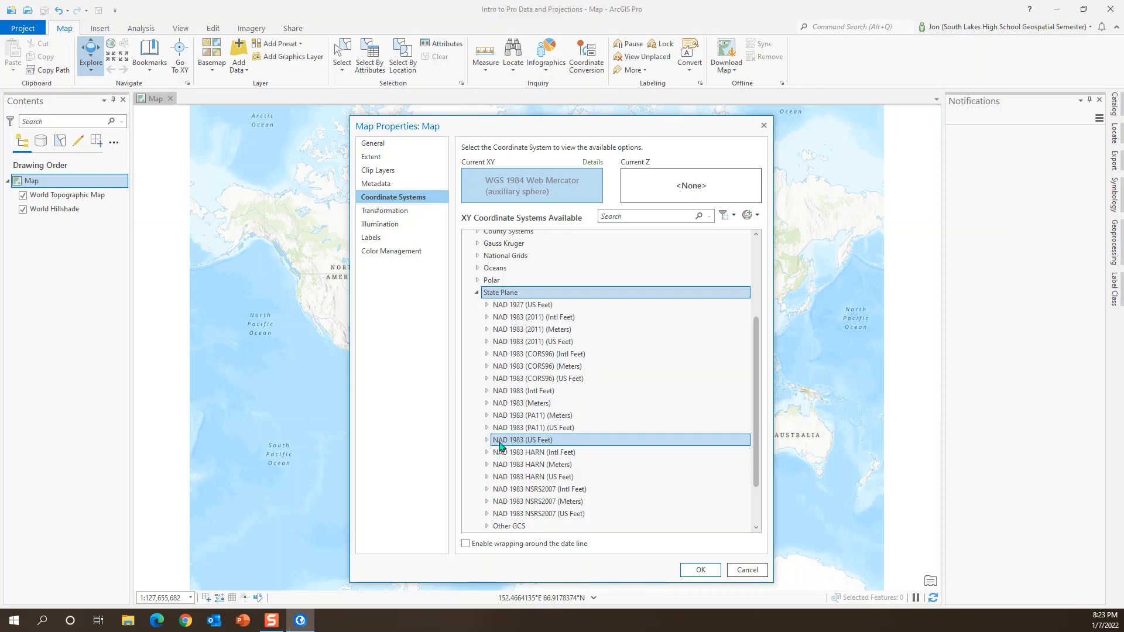
pyautogui.click(490, 441)
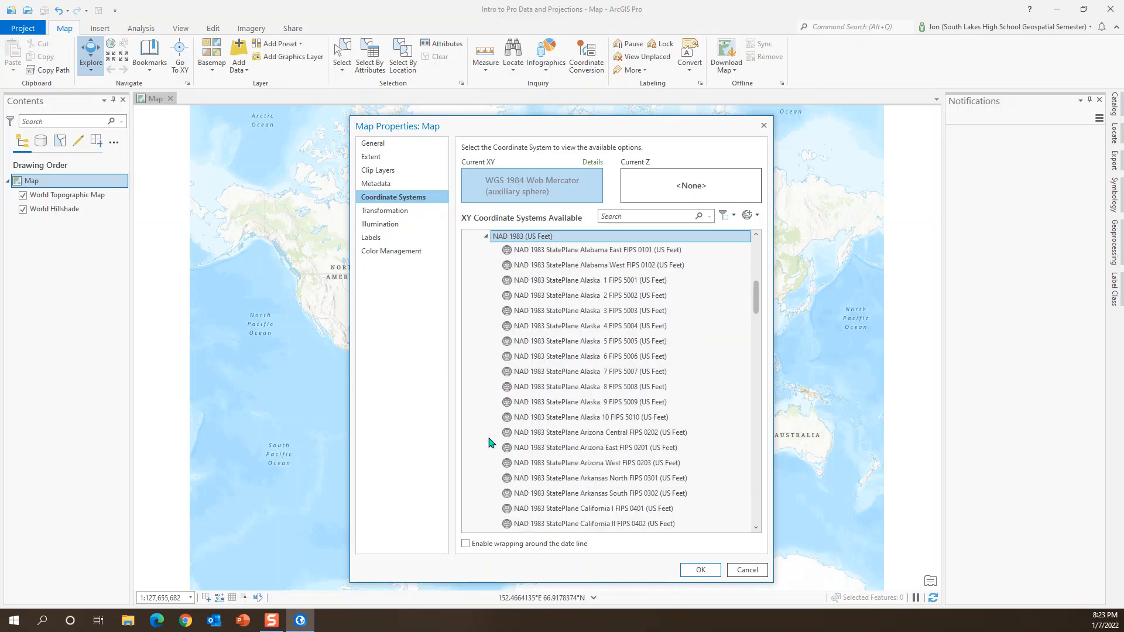
pyautogui.click(627, 364)
pyautogui.scroll(-6, 628, 364)
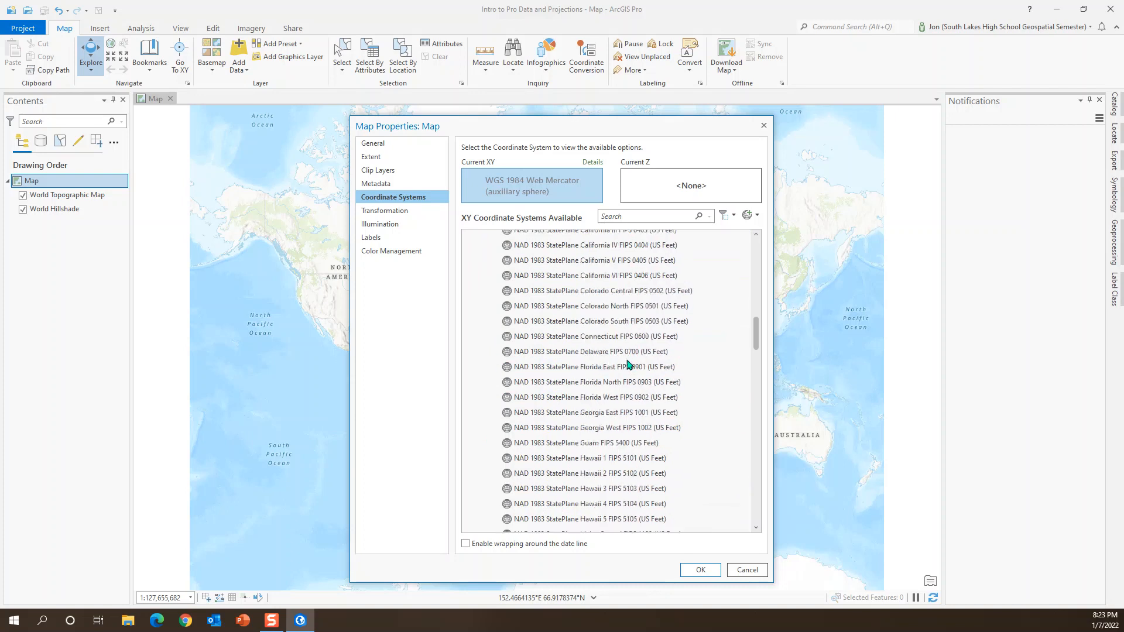
pyautogui.scroll(1, 628, 363)
pyautogui.scroll(-6, 603, 342)
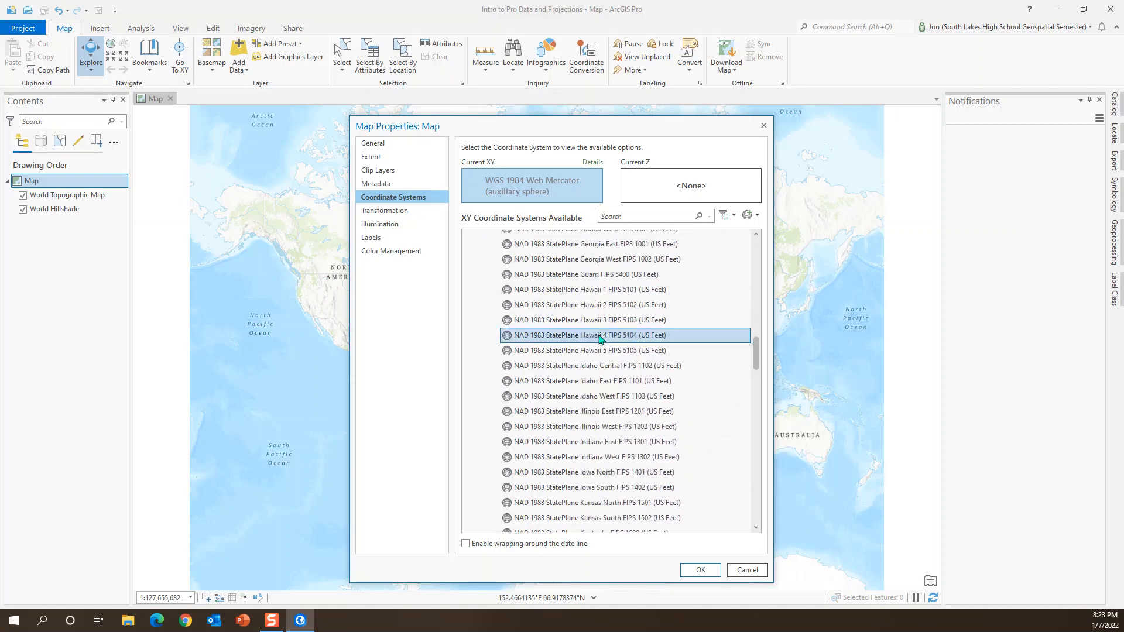
pyautogui.scroll(-7, 600, 342)
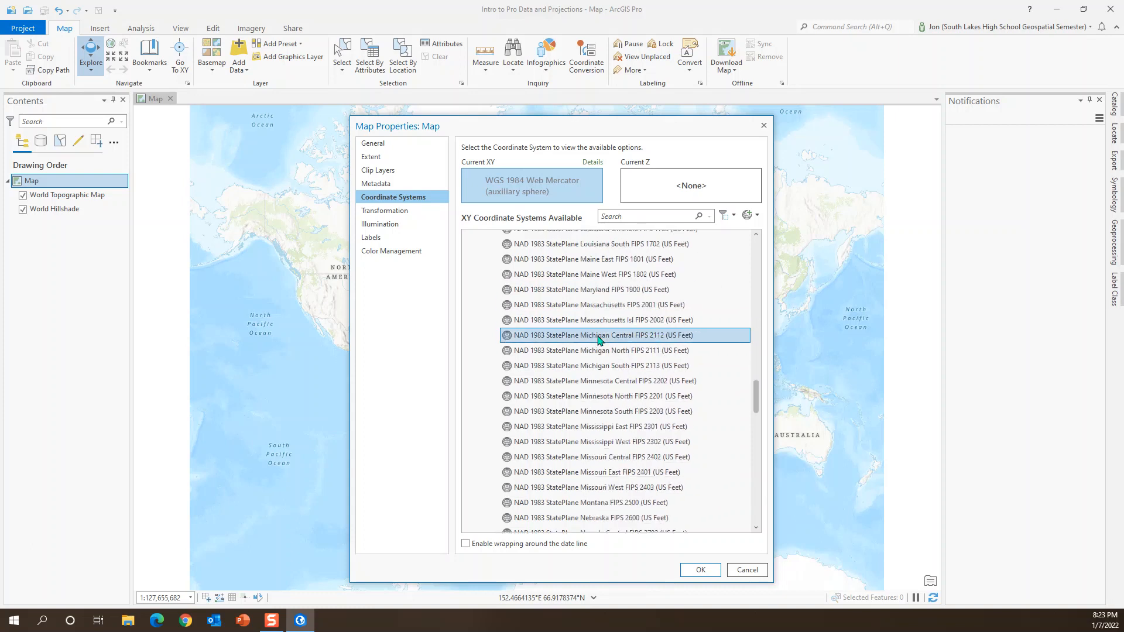
pyautogui.scroll(-7, 600, 341)
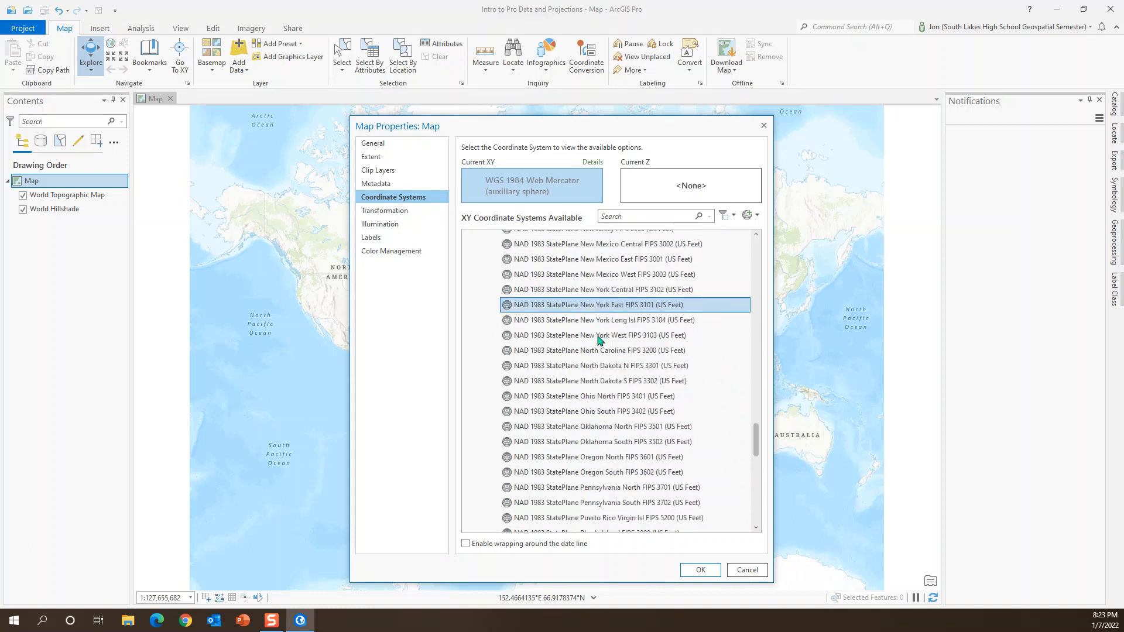
pyautogui.scroll(-5, 603, 340)
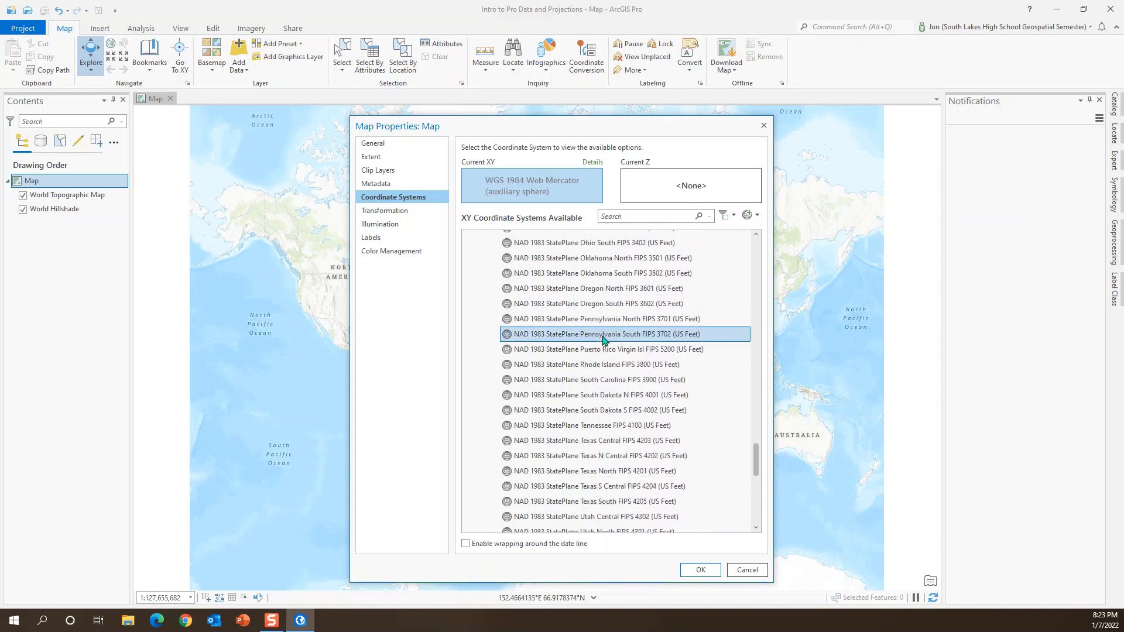
pyautogui.scroll(-1, 603, 341)
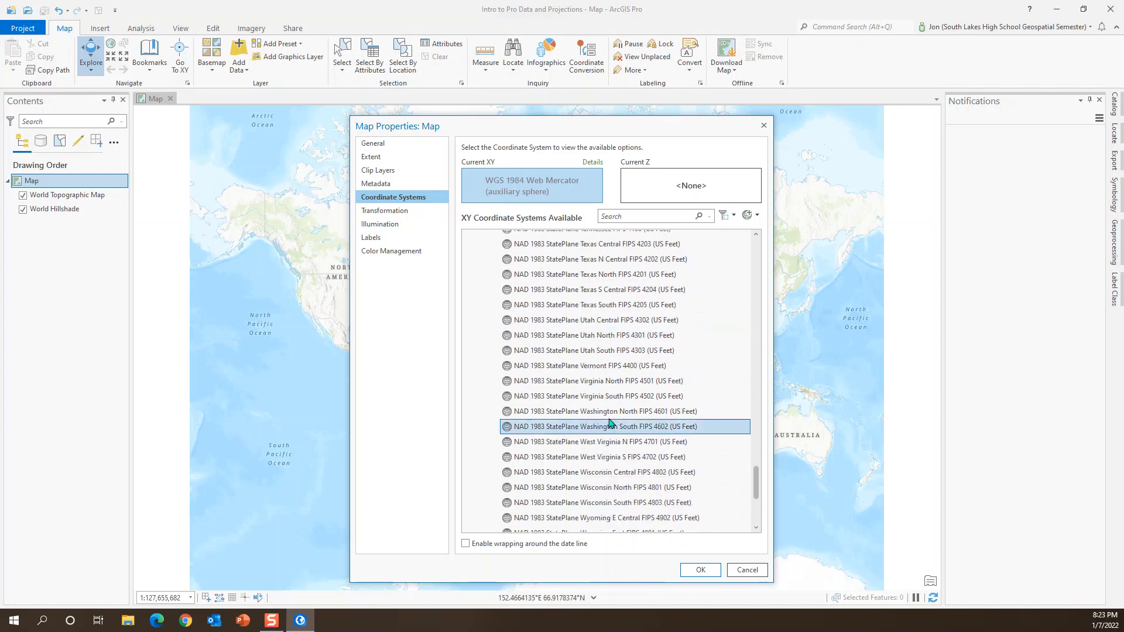
pyautogui.click(596, 385)
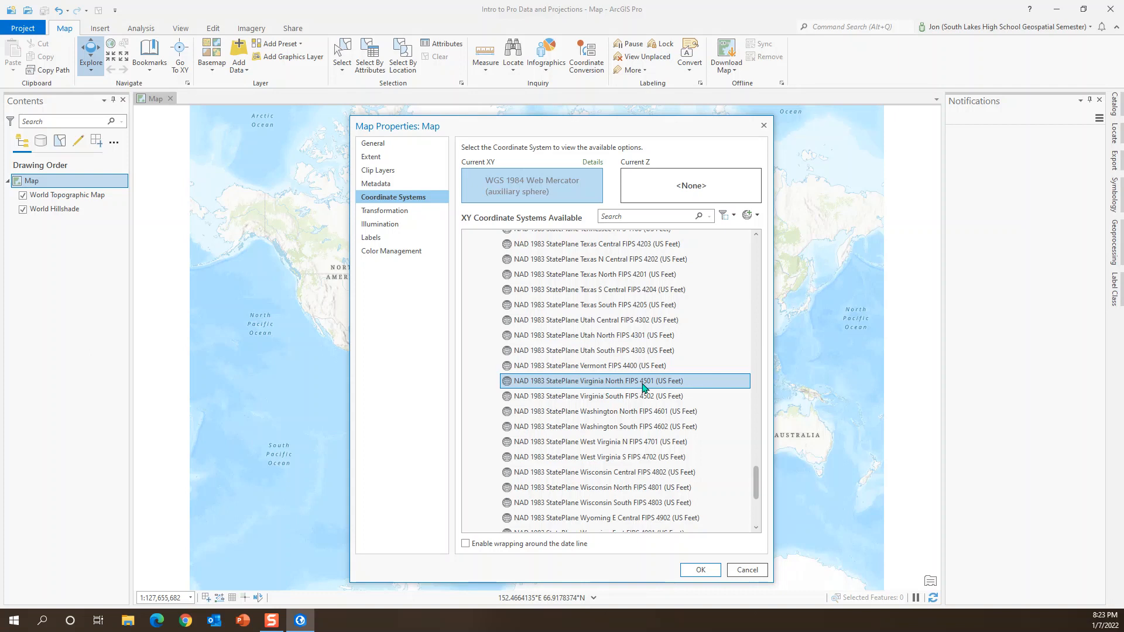
pyautogui.click(644, 386)
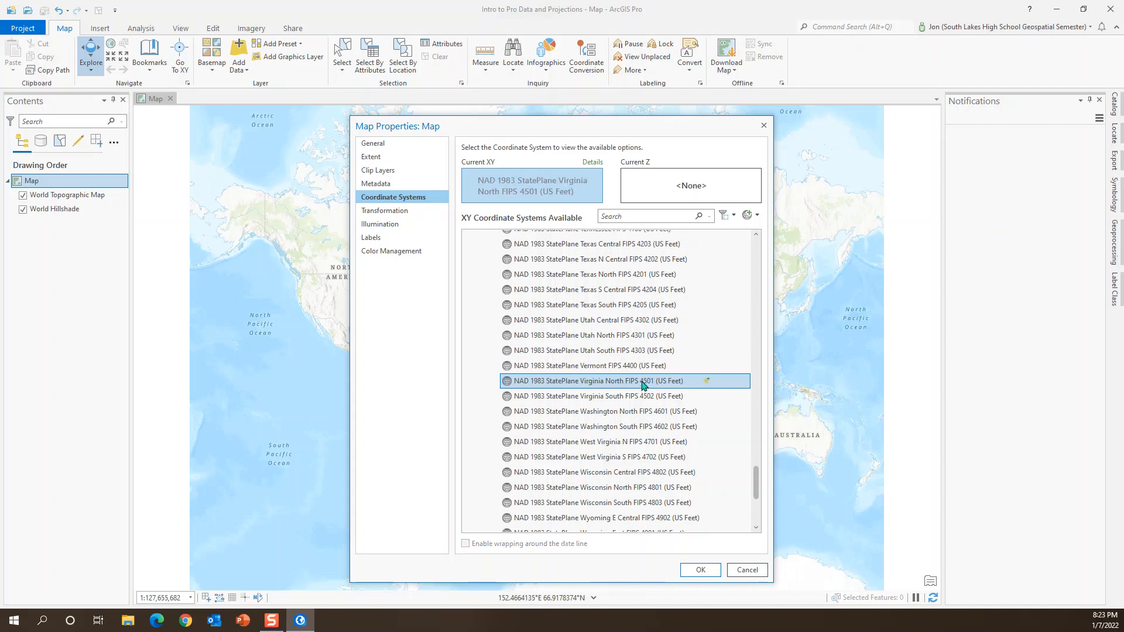
pyautogui.click(706, 574)
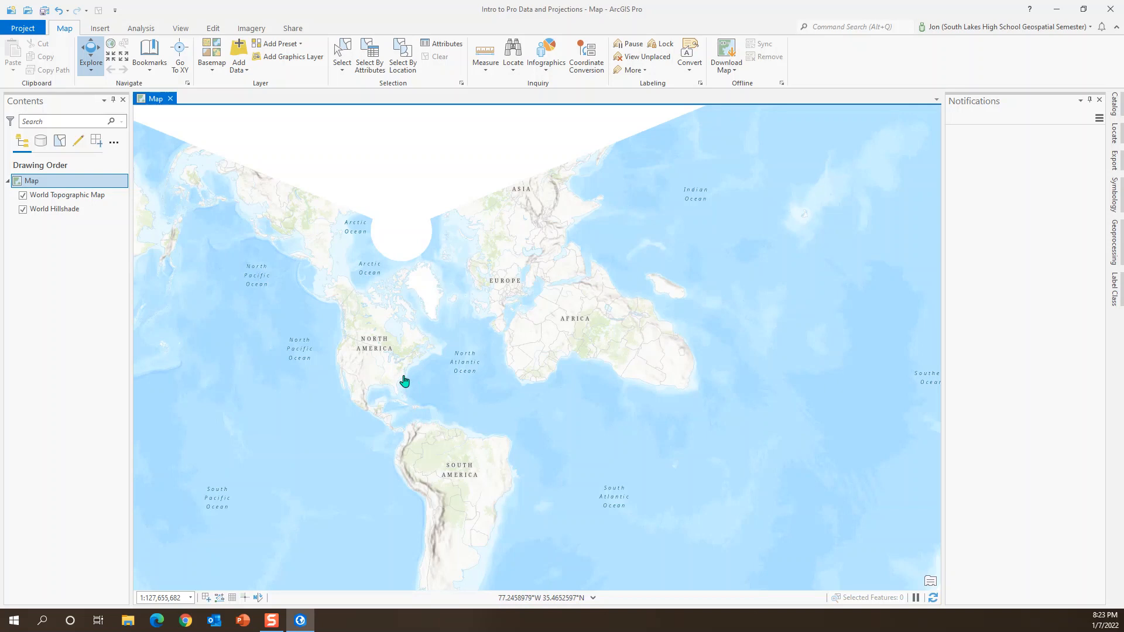
# Step: Examine how Virginia and the surrounding East Coast states are drawn in the State Plane projection
pyautogui.scroll(4, 402, 380)
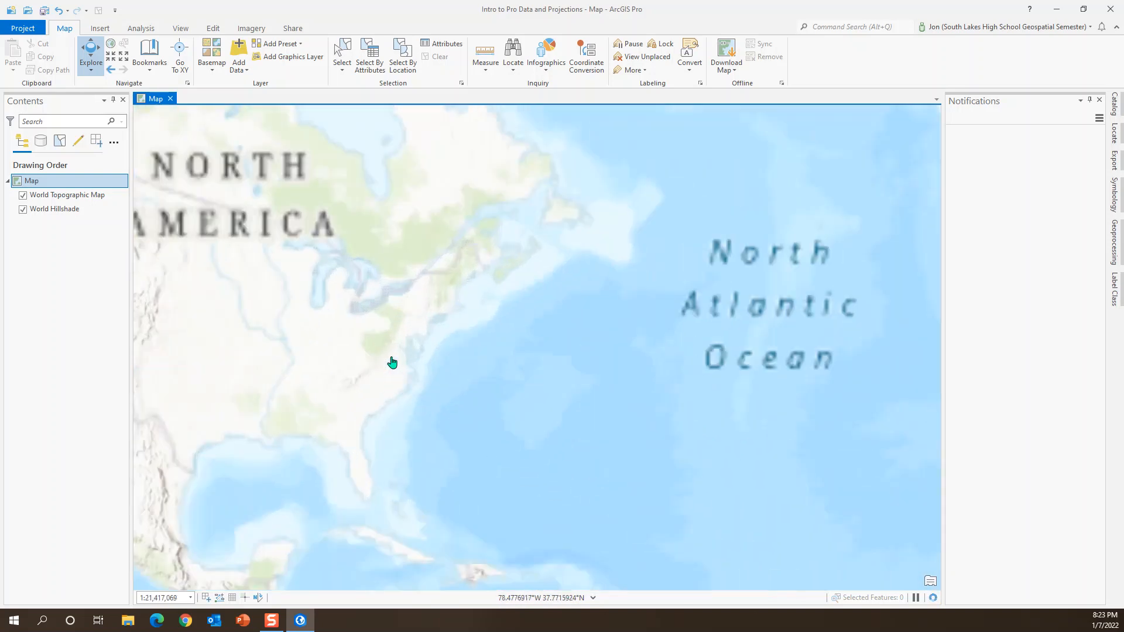
pyautogui.scroll(3, 392, 363)
pyautogui.moveTo(399, 389); pyautogui.dragTo(547, 398)
pyautogui.scroll(1, 546, 394)
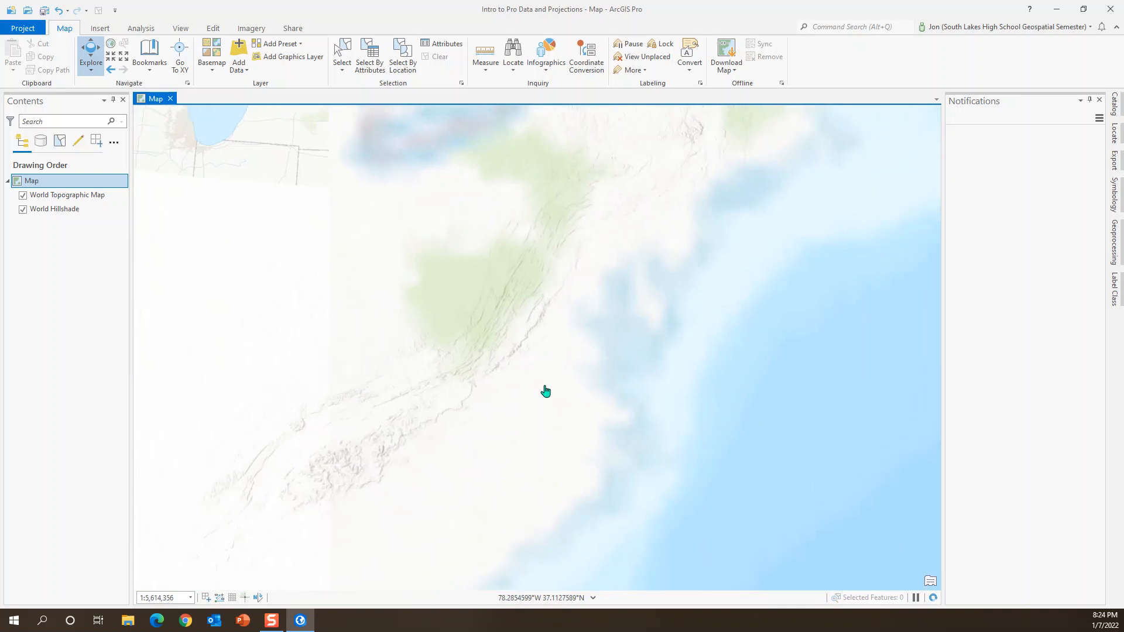
pyautogui.moveTo(545, 391); pyautogui.dragTo(570, 331)
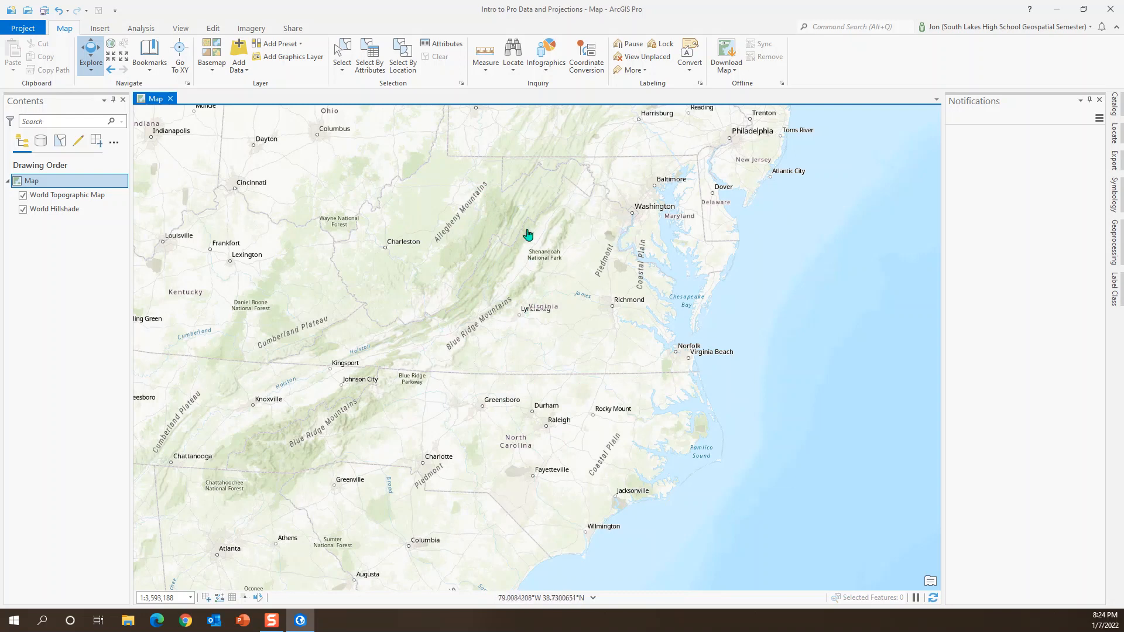
# Step: Examine how state borders in the southwestern United States are oriented compared with Virginia, and return the view to Virginia
pyautogui.moveTo(517, 264); pyautogui.dragTo(798, 284)
pyautogui.moveTo(398, 279); pyautogui.dragTo(826, 334)
pyautogui.moveTo(411, 318); pyautogui.dragTo(770, 328)
pyautogui.moveTo(261, 284); pyautogui.dragTo(852, 424)
pyautogui.moveTo(460, 290); pyautogui.dragTo(567, 329)
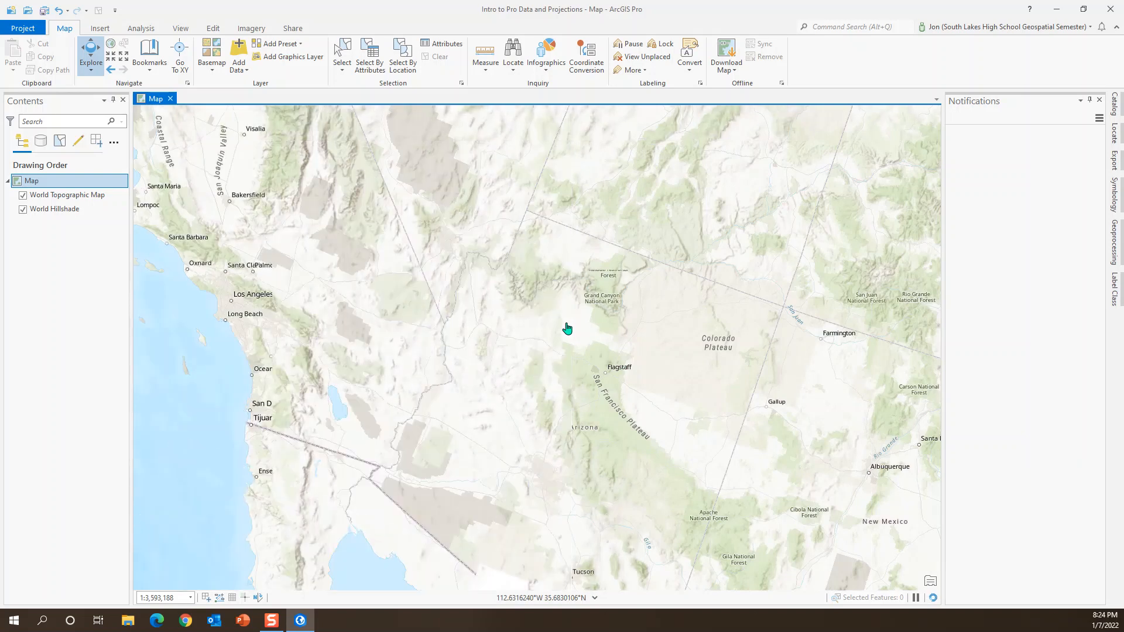
pyautogui.moveTo(605, 326); pyautogui.dragTo(521, 304)
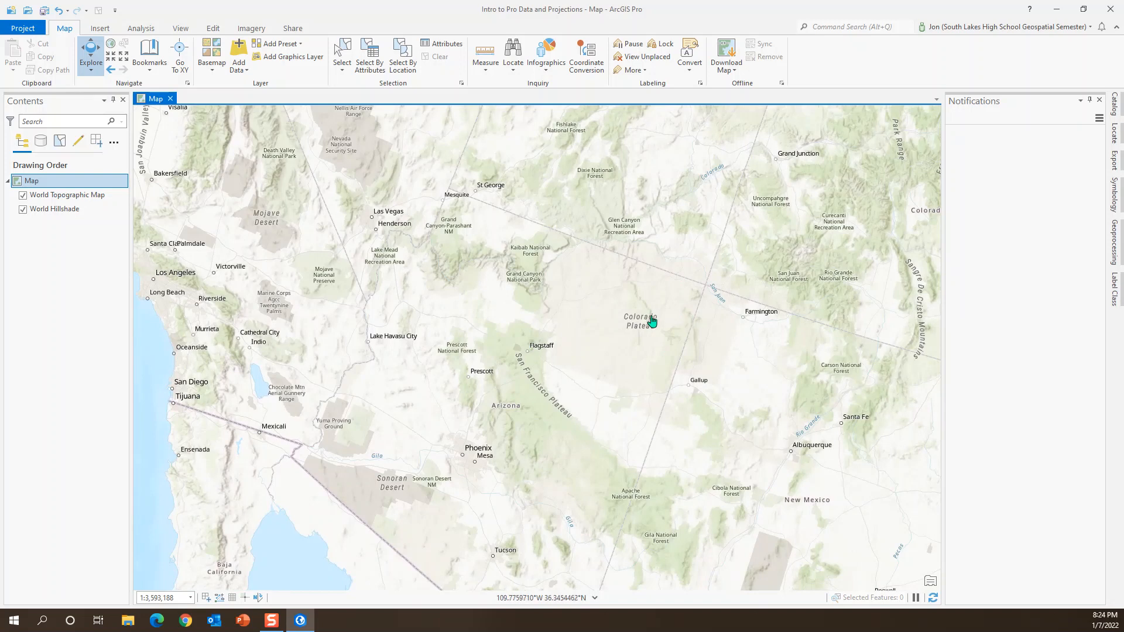
pyautogui.moveTo(763, 322); pyautogui.dragTo(311, 306)
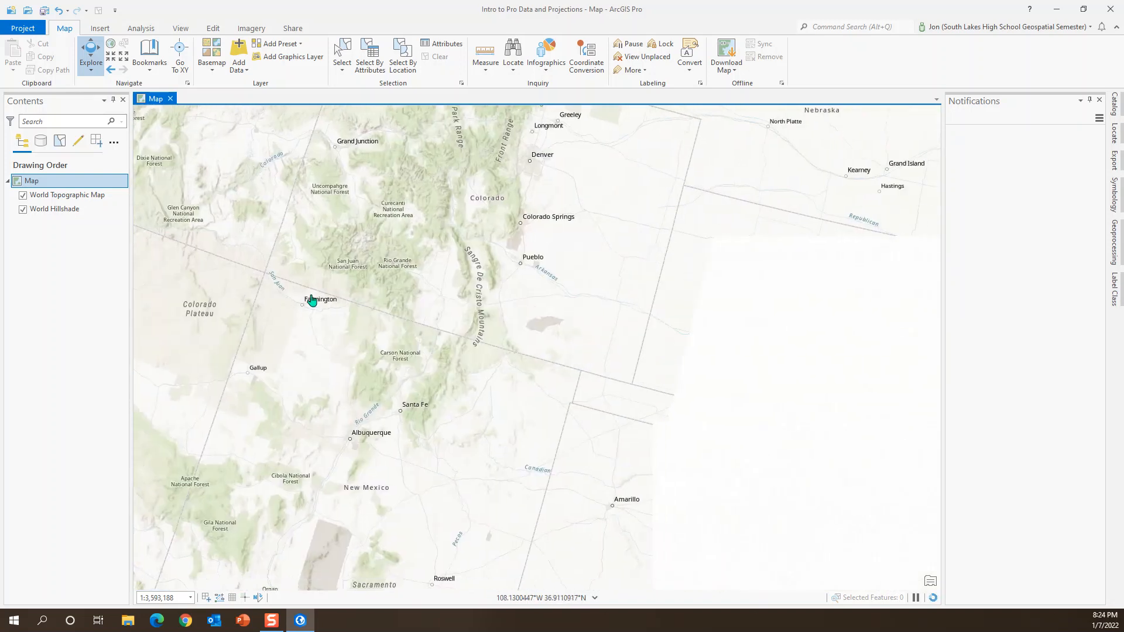
pyautogui.moveTo(693, 364); pyautogui.dragTo(146, 258)
pyautogui.moveTo(745, 314); pyautogui.dragTo(110, 267)
pyautogui.moveTo(668, 309); pyautogui.dragTo(492, 300)
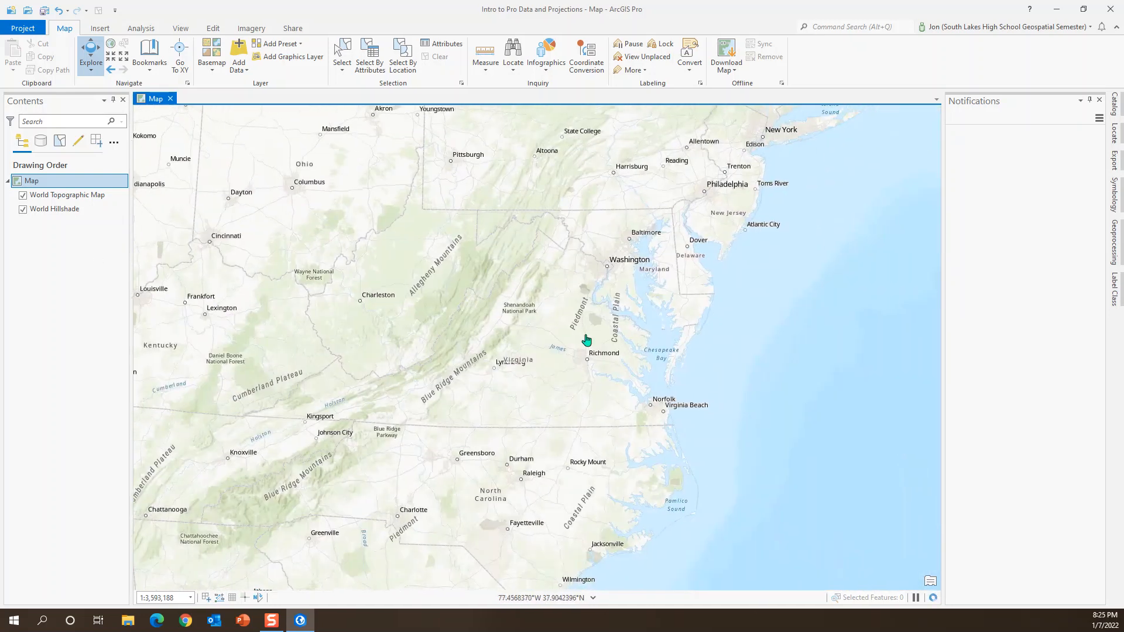
pyautogui.moveTo(564, 297); pyautogui.dragTo(559, 318)
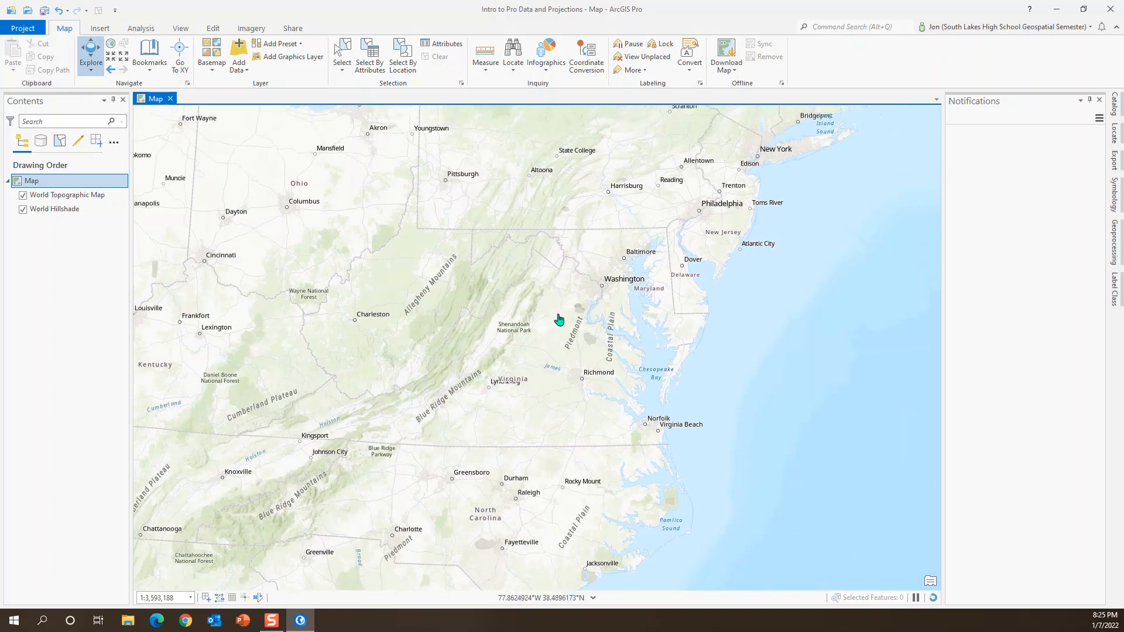
# Step: Focus the map on Northern Virginia, showing Reston, Dulles International Airport and Washington
pyautogui.scroll(5, 585, 280)
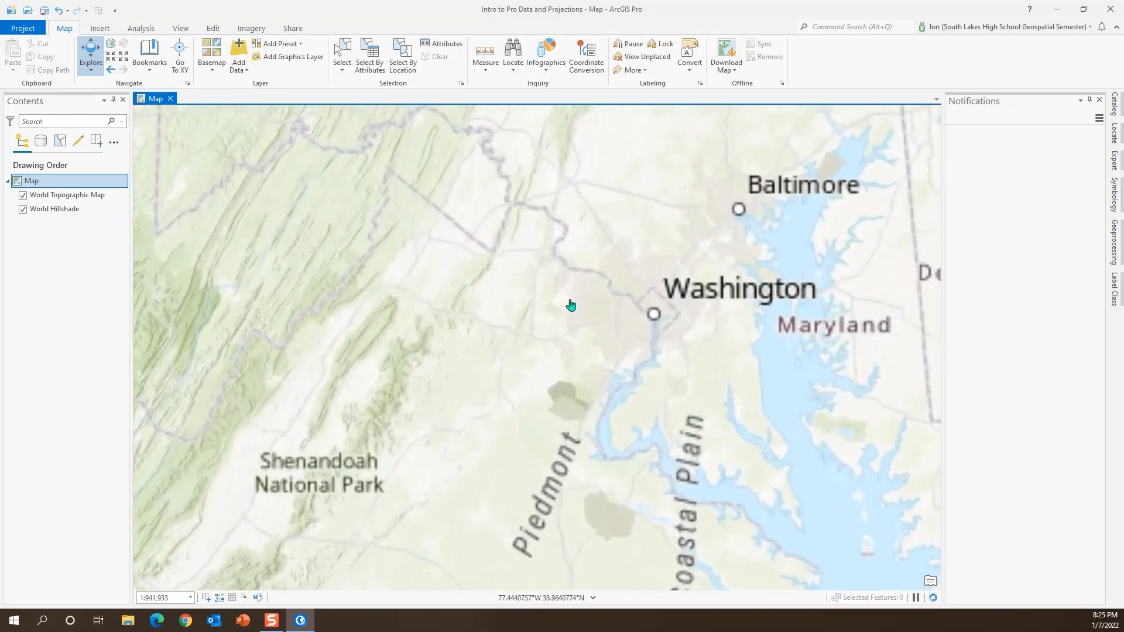
pyautogui.scroll(3, 570, 297)
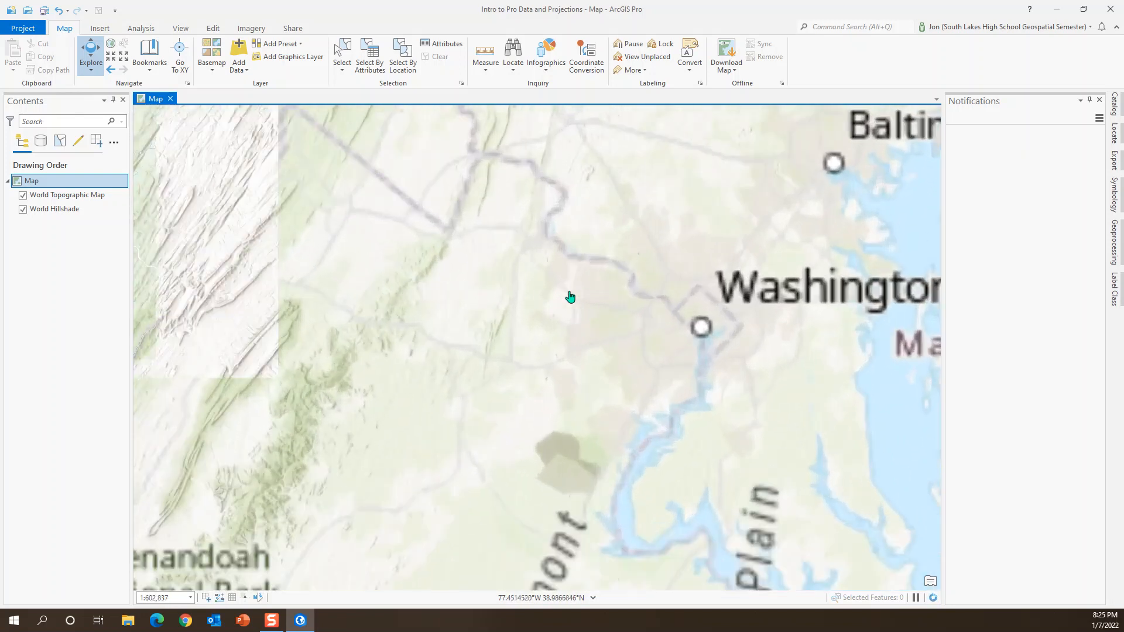
pyautogui.scroll(2, 618, 347)
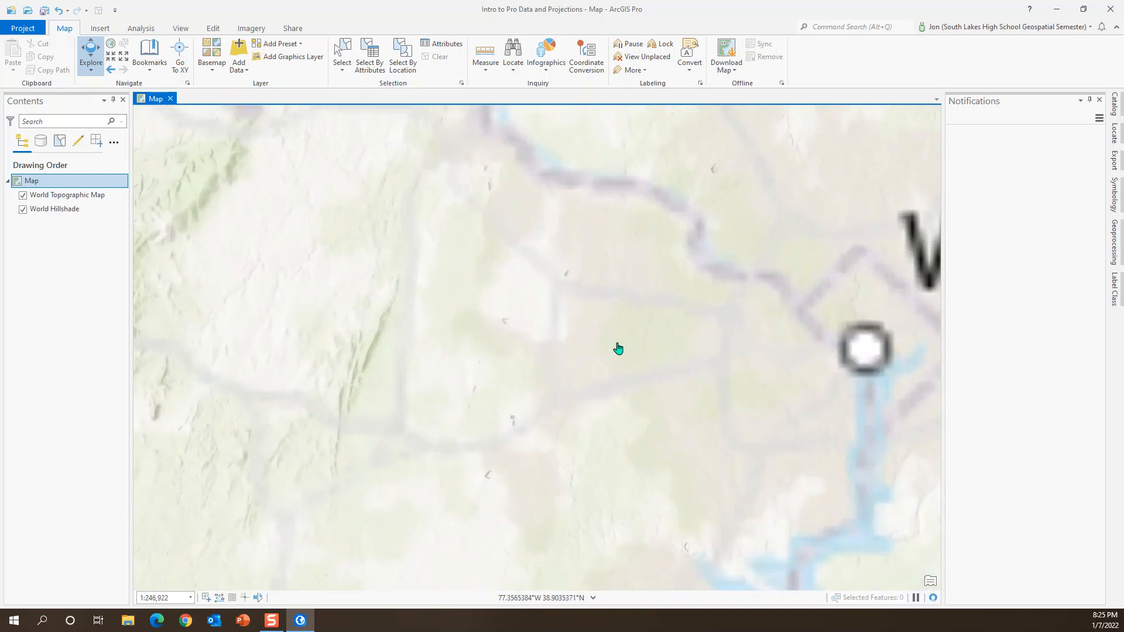
pyautogui.scroll(2, 618, 349)
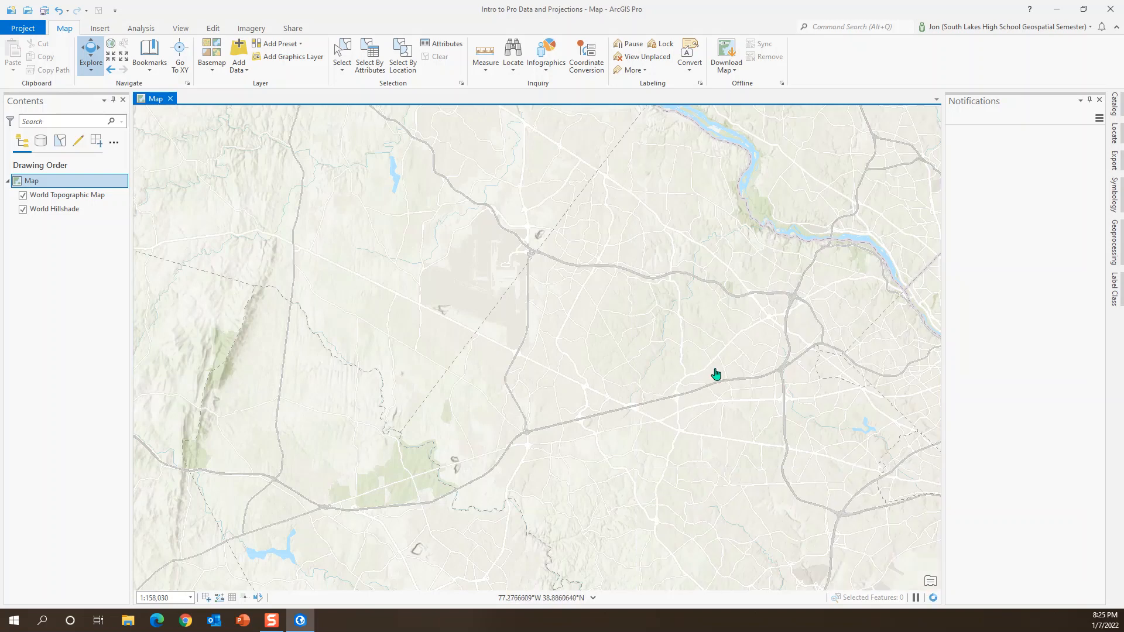
pyautogui.moveTo(654, 293); pyautogui.dragTo(557, 386)
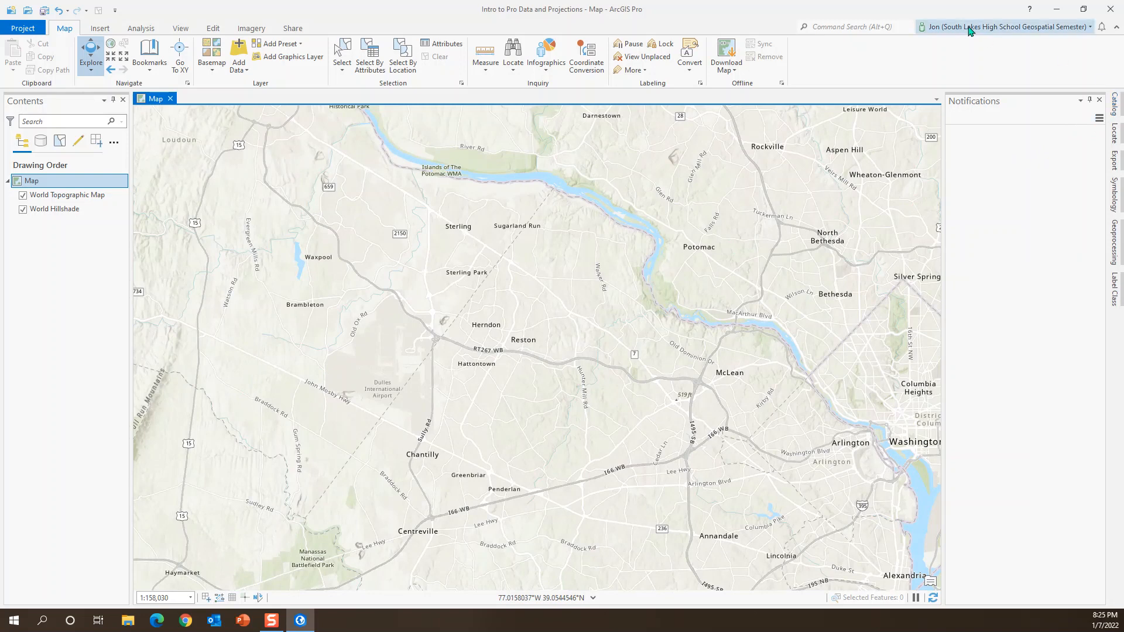
# Step: Check which ArcGIS Online account and organization are signed in, and close the account details
pyautogui.click(1090, 27)
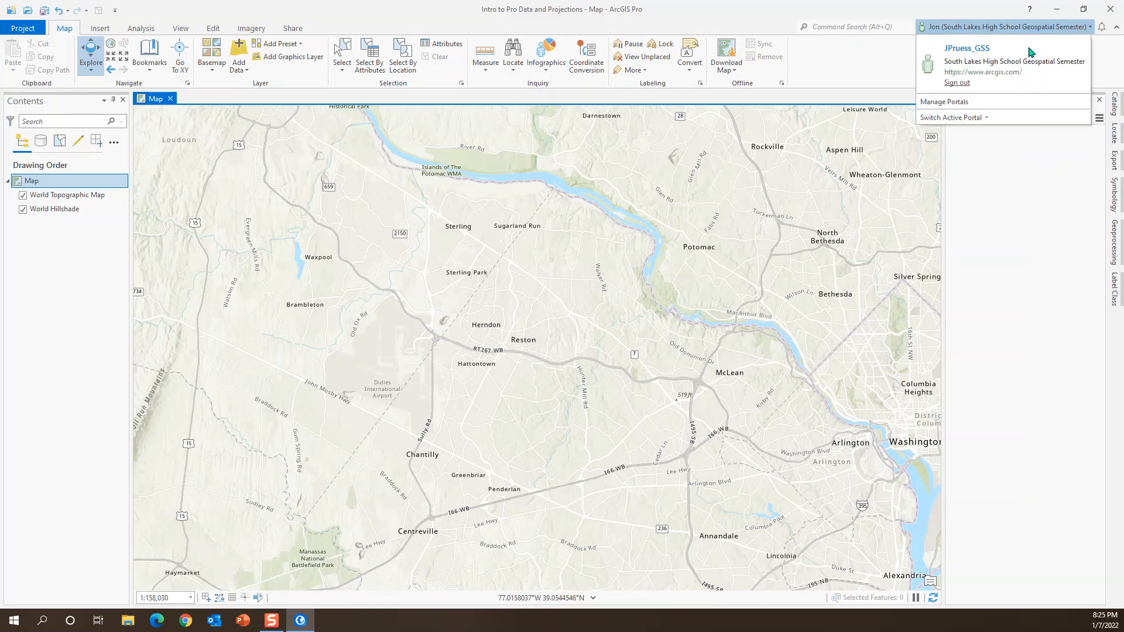
pyautogui.click(856, 54)
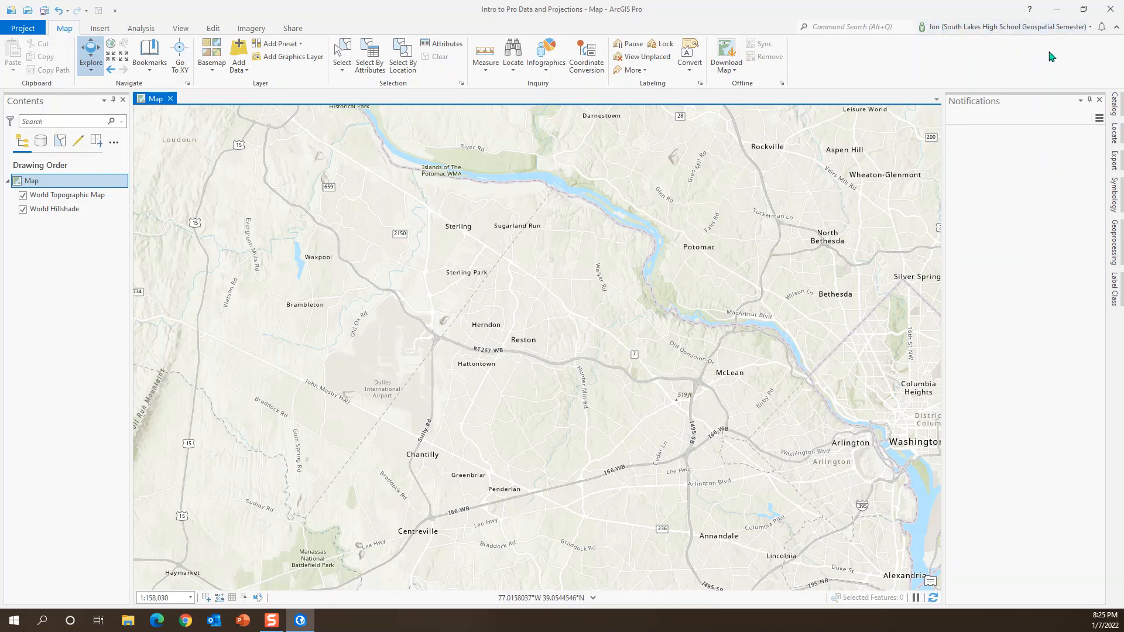
# Step: Add a folder connection to the SLHS Data folder inside Working with Pro Data
pyautogui.click(1116, 111)
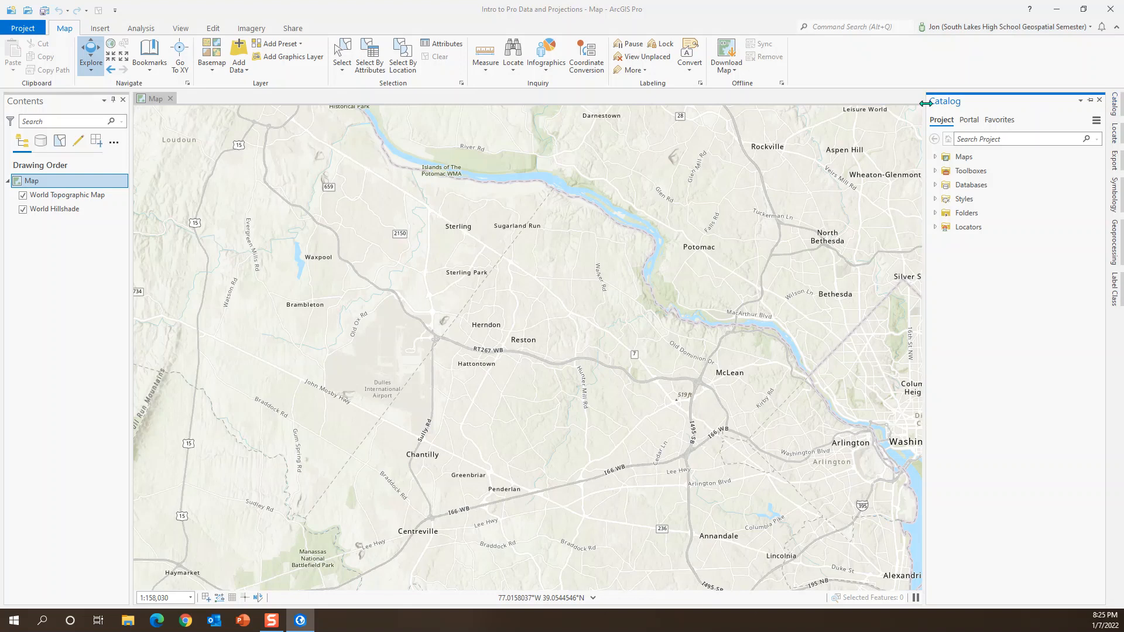
pyautogui.click(961, 215)
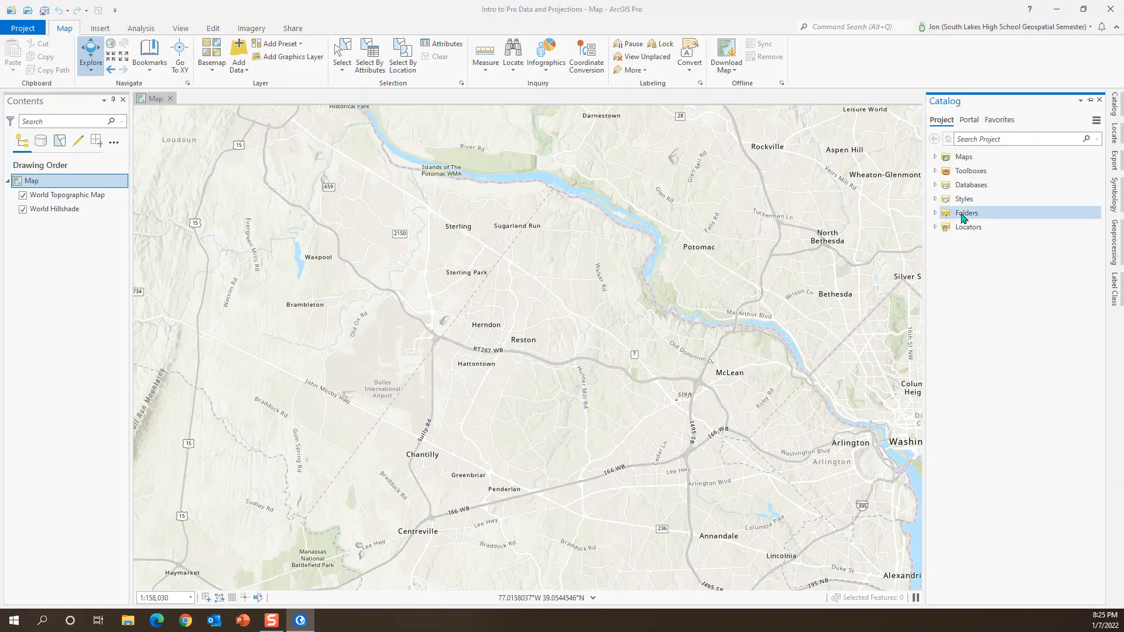
pyautogui.rightClick(968, 218)
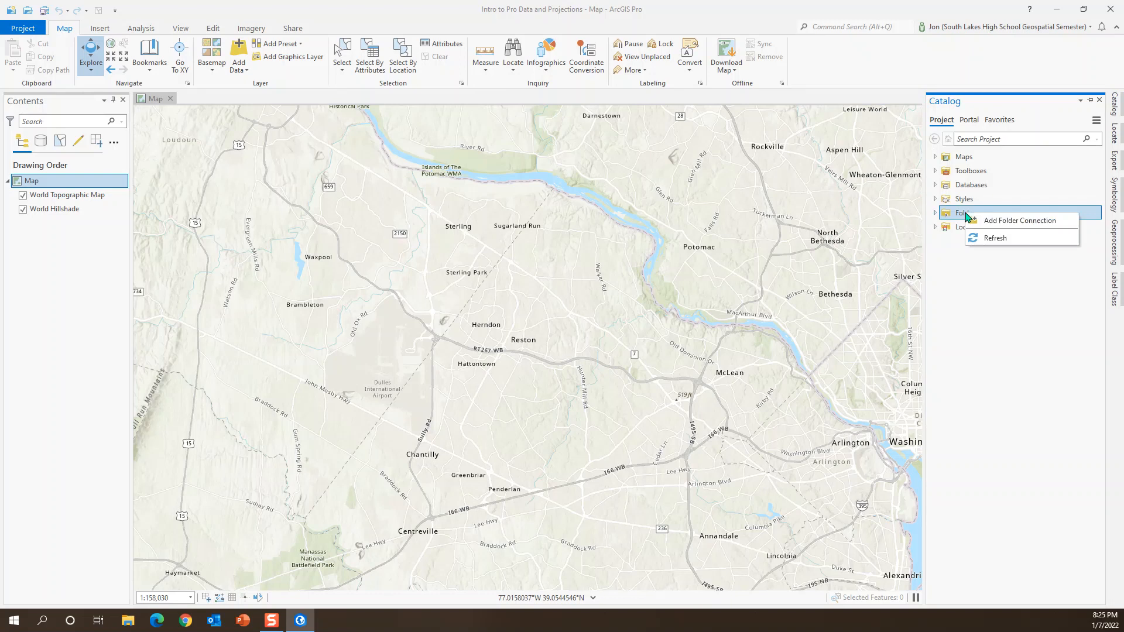
pyautogui.click(1011, 221)
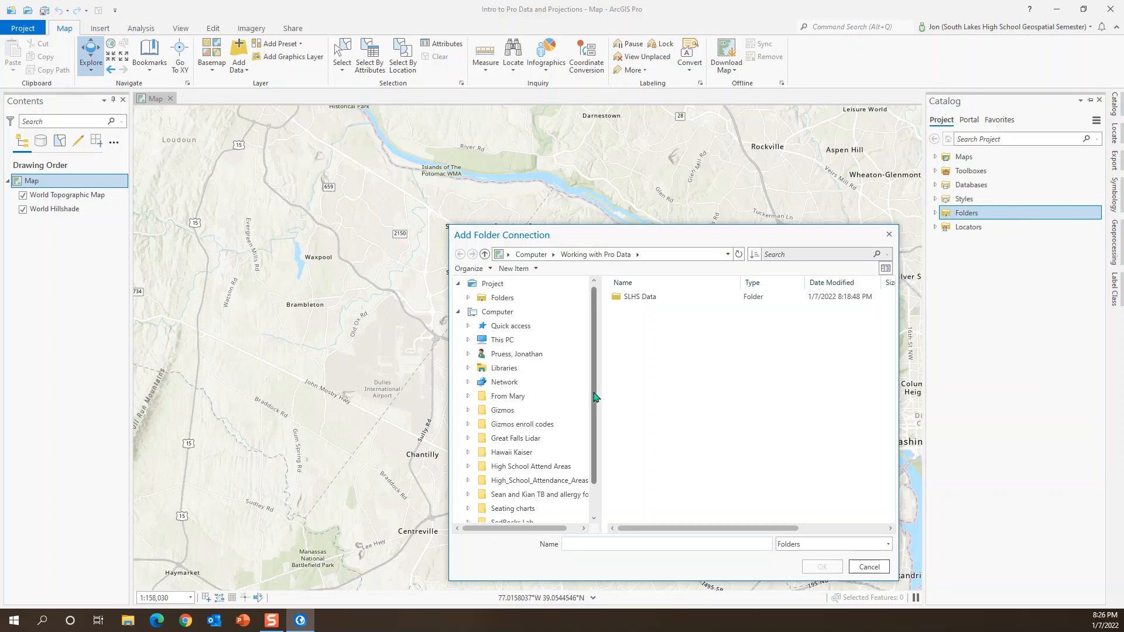
pyautogui.scroll(-3, 589, 403)
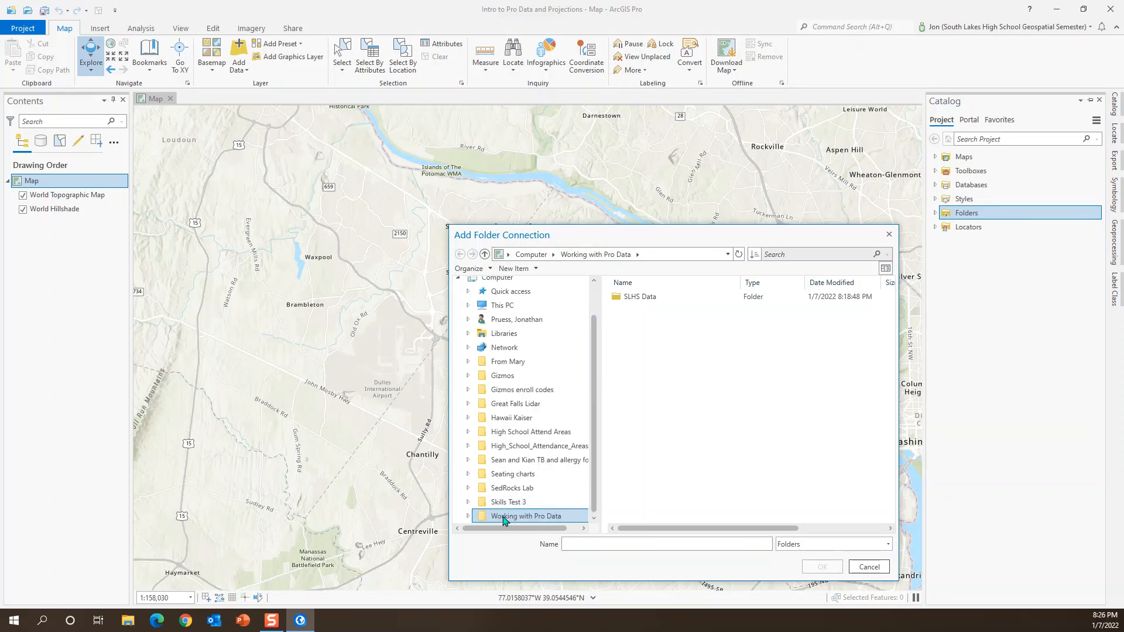
pyautogui.click(641, 299)
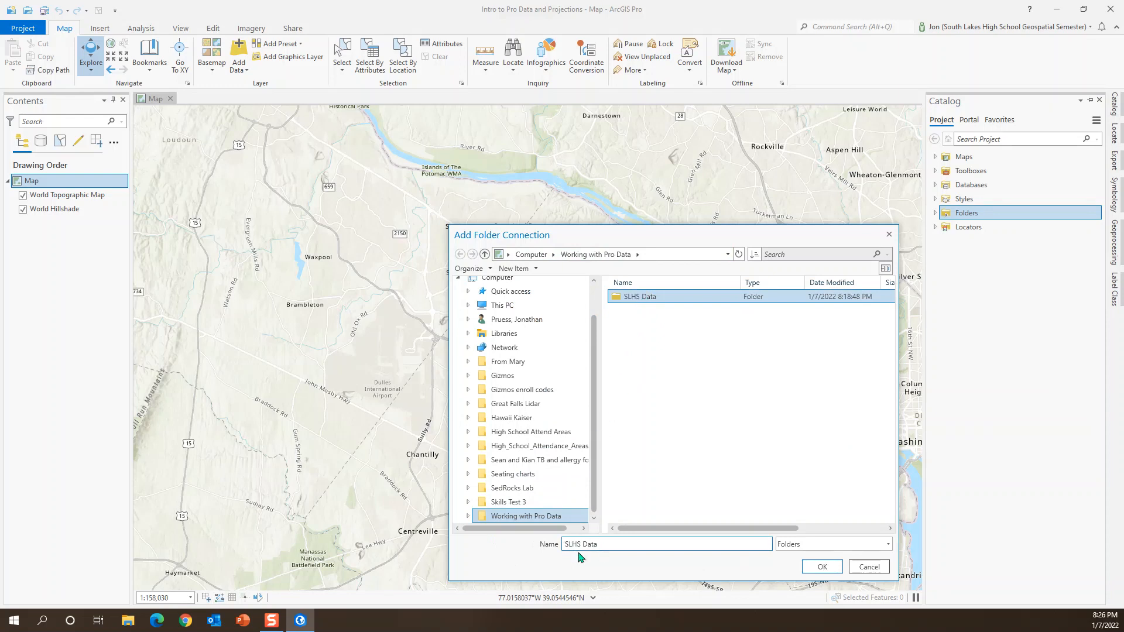
pyautogui.doubleClick(646, 303)
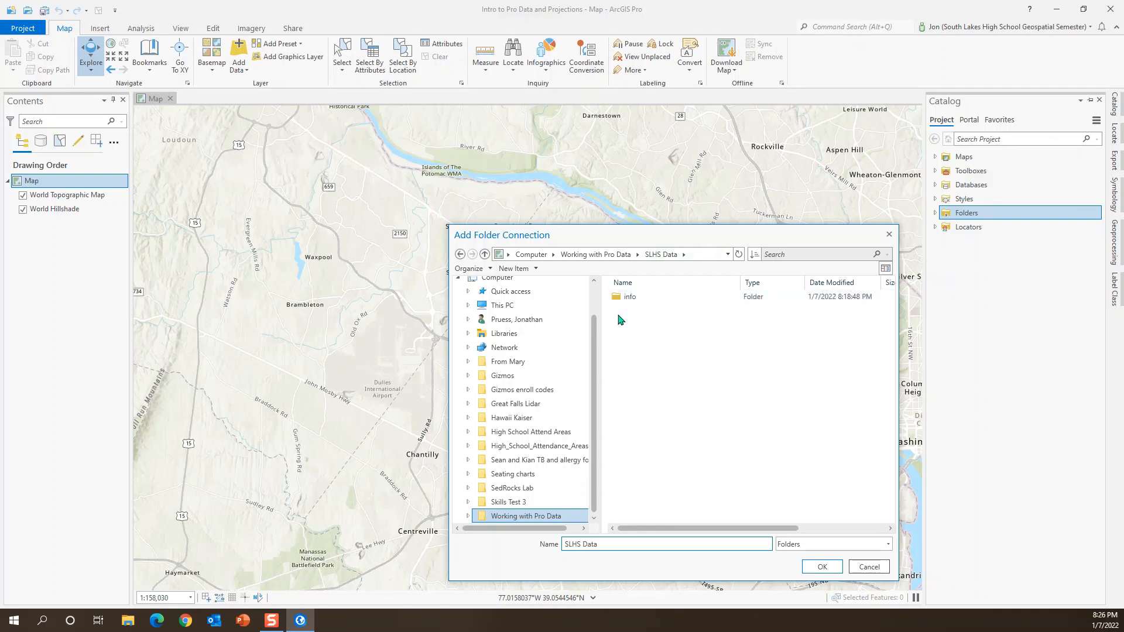
pyautogui.click(460, 255)
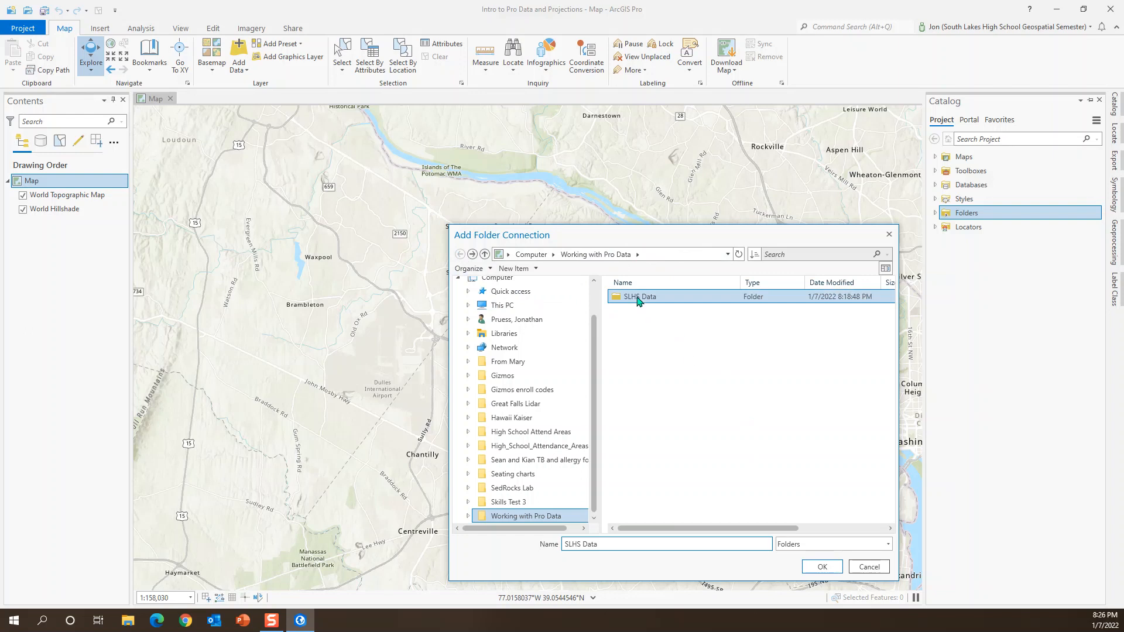
pyautogui.click(822, 567)
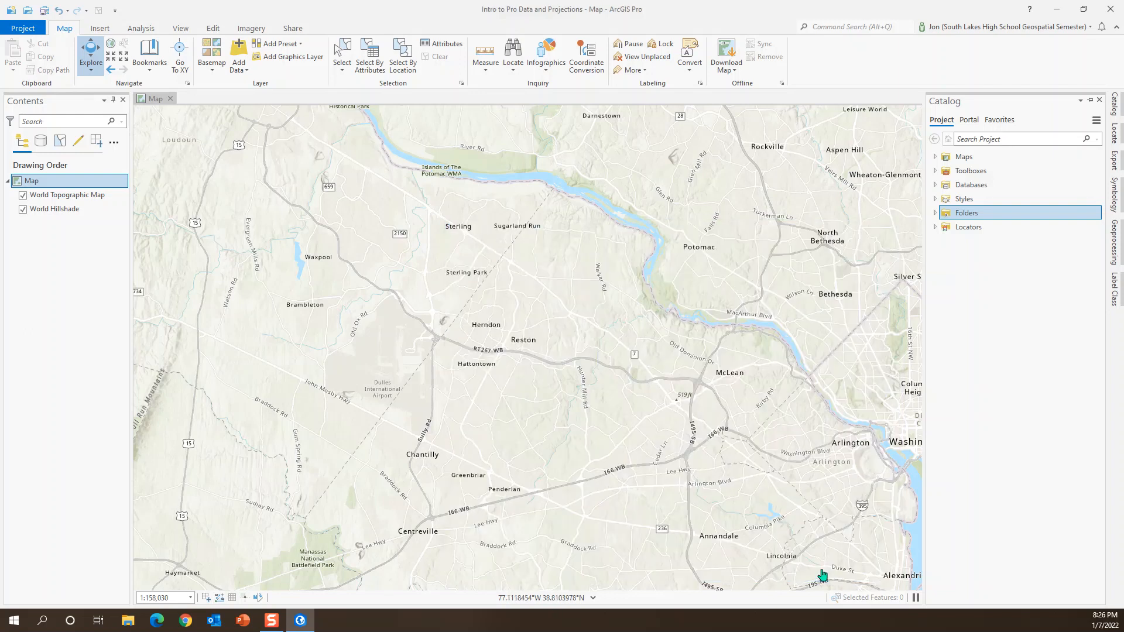
# Step: Add ADDRESSES.shp from the connected SLHS Data folder to the current map
pyautogui.click(935, 214)
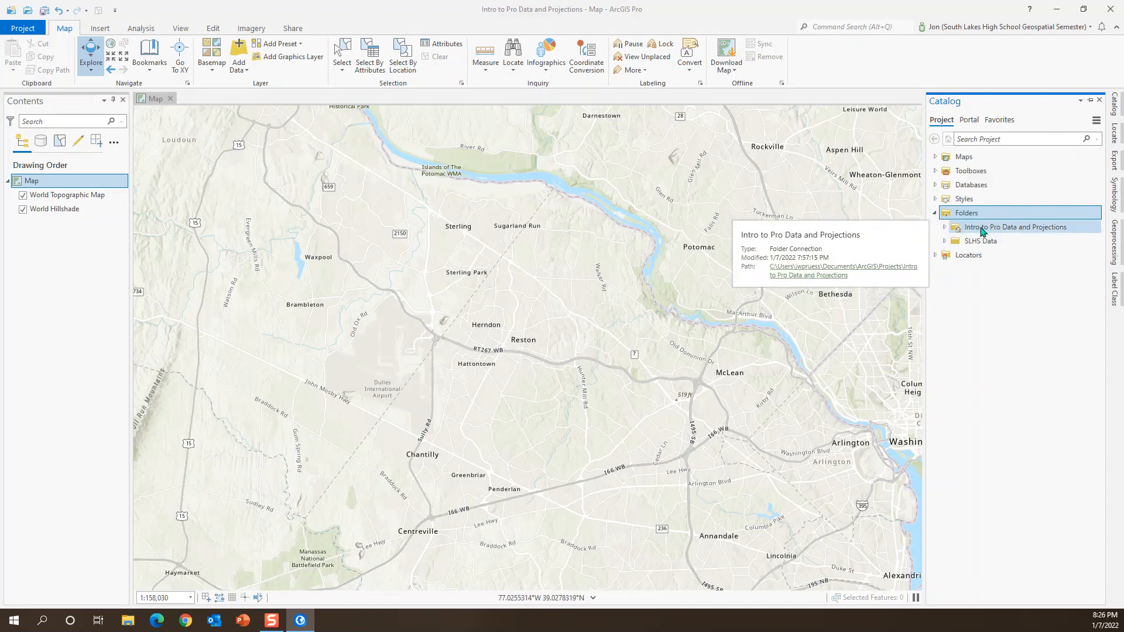
pyautogui.doubleClick(1002, 228)
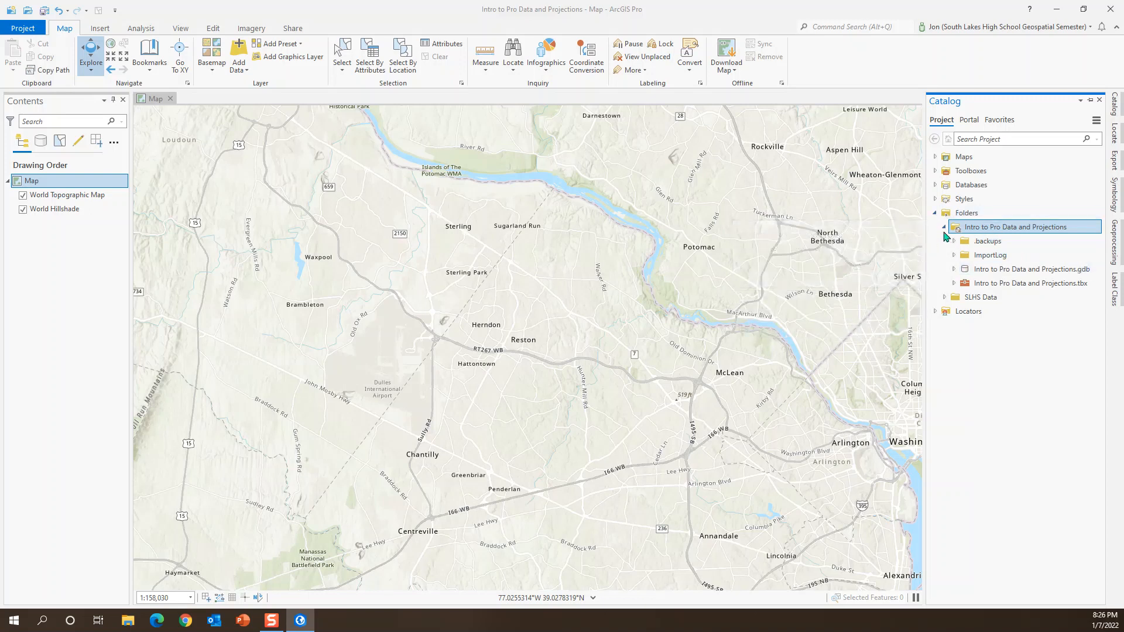
pyautogui.click(944, 228)
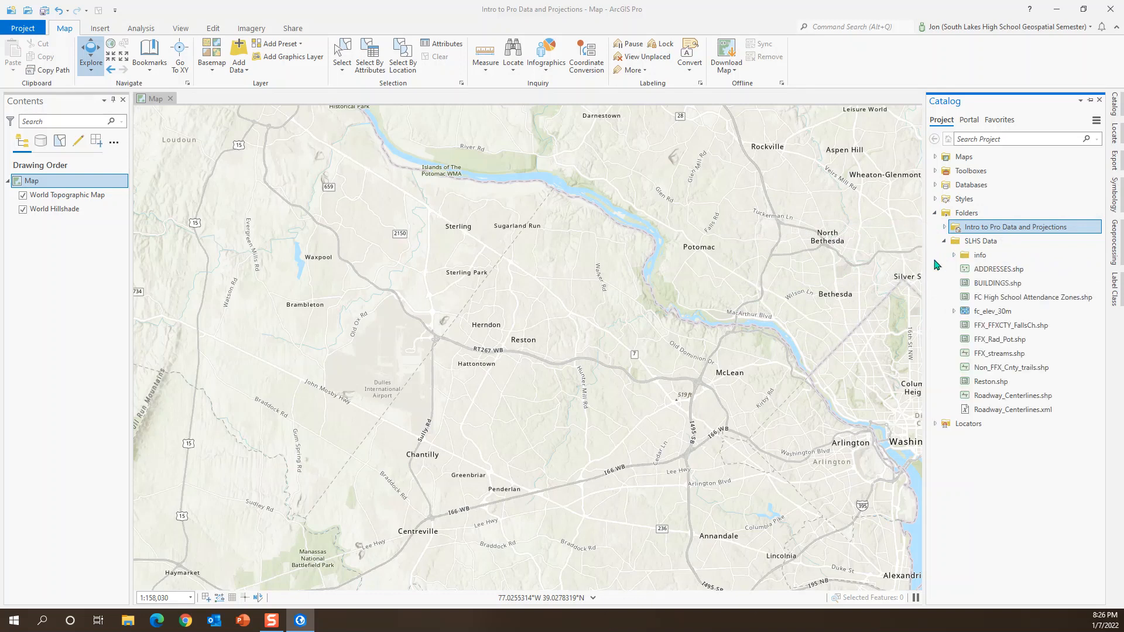
pyautogui.moveTo(989, 274)
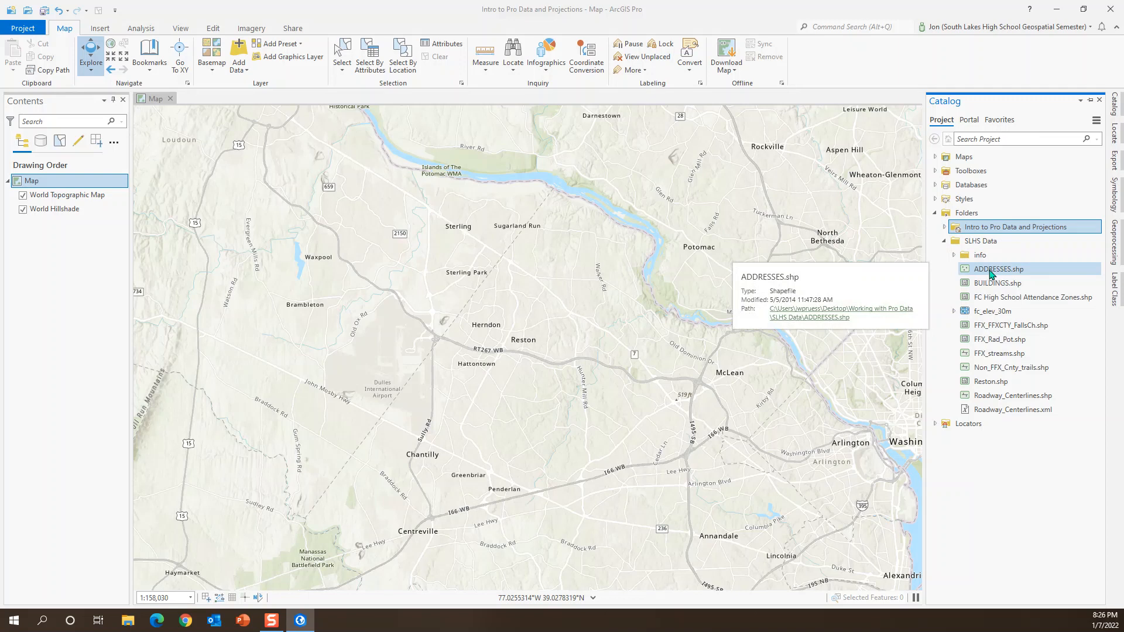
pyautogui.rightClick(991, 274)
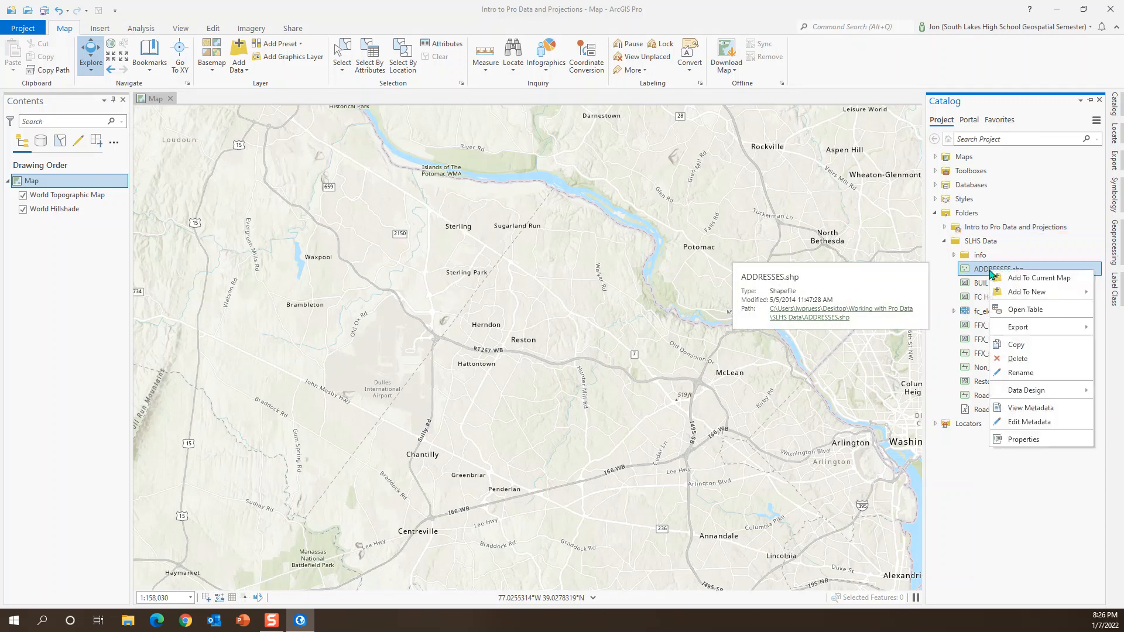
pyautogui.click(1026, 278)
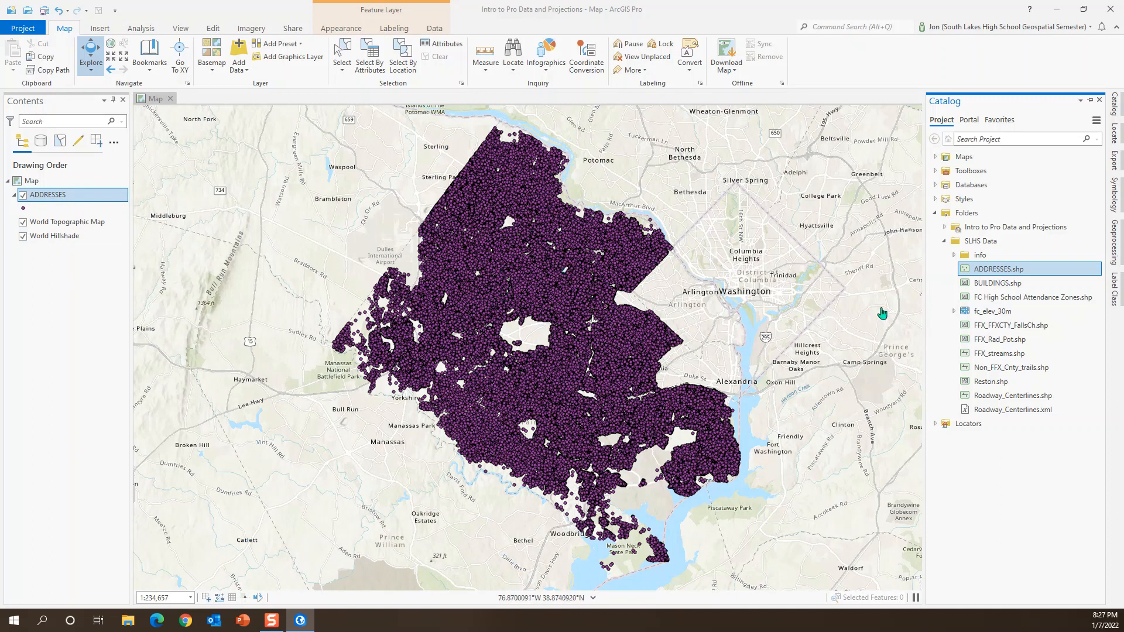
# Step: Add FC High School Attendance Zones.shp to the current map and place its layer above ADDRESSES in the drawing order
pyautogui.moveTo(999, 302)
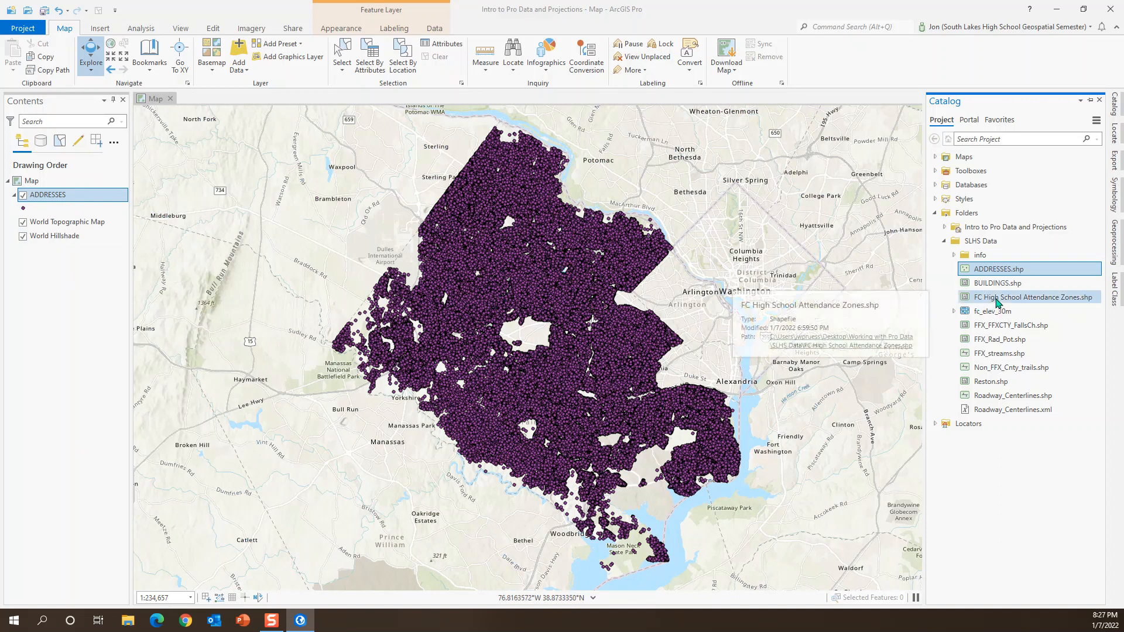
pyautogui.click(1008, 299)
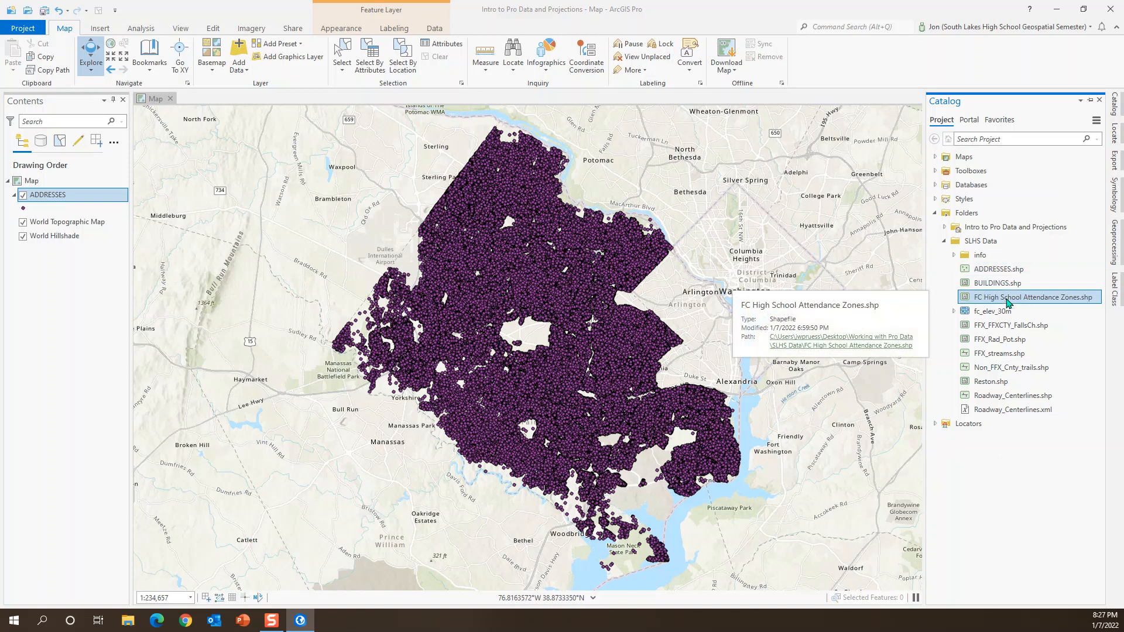
pyautogui.rightClick(1008, 300)
pyautogui.click(1049, 308)
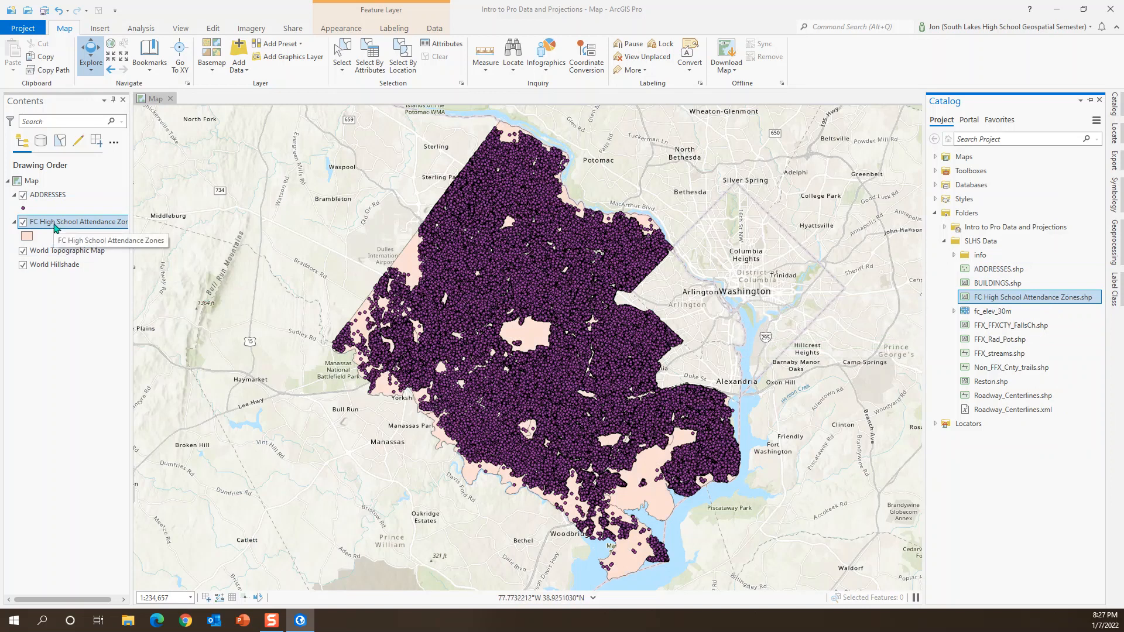
pyautogui.moveTo(56, 228); pyautogui.dragTo(49, 201)
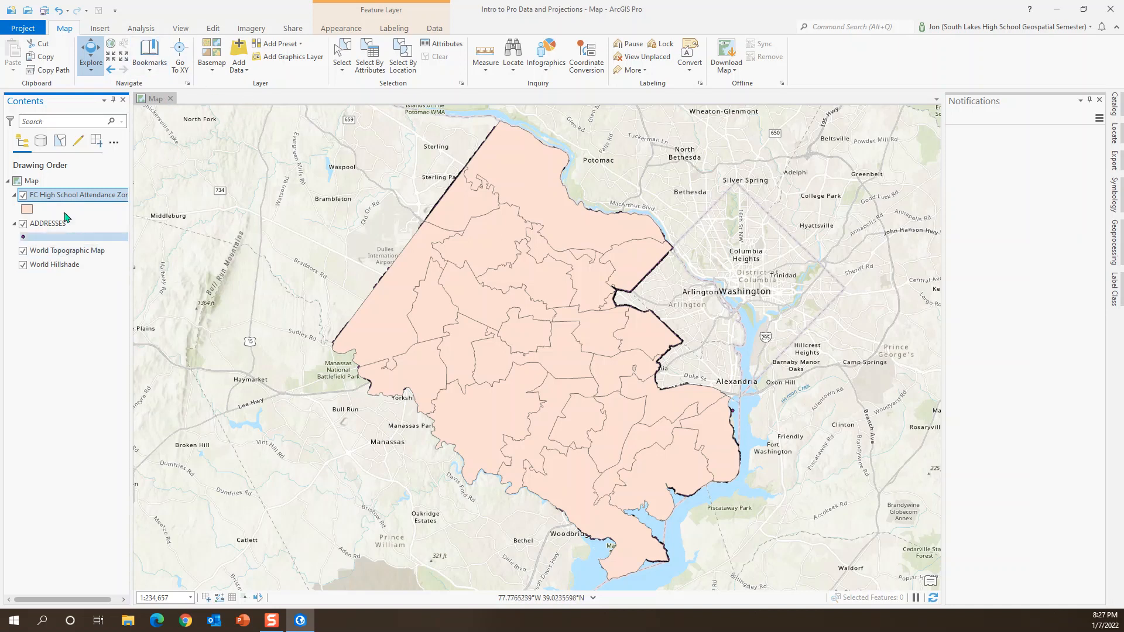
# Step: Label the FC High School Attendance Zones layer using the SCHOOL_NAM field
pyautogui.rightClick(77, 197)
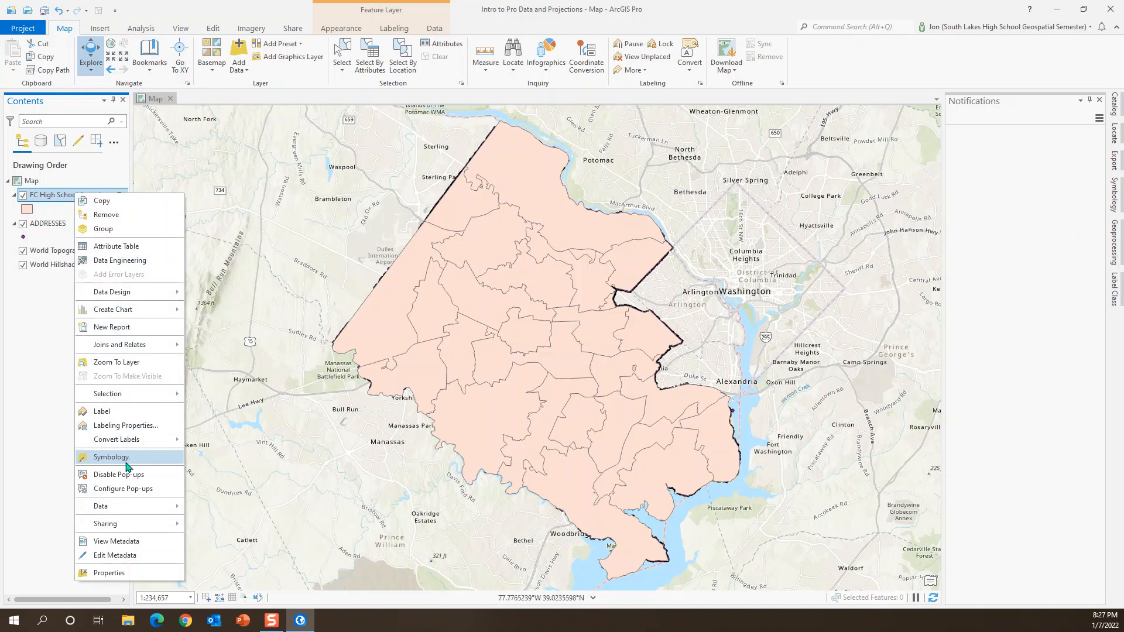
pyautogui.click(105, 412)
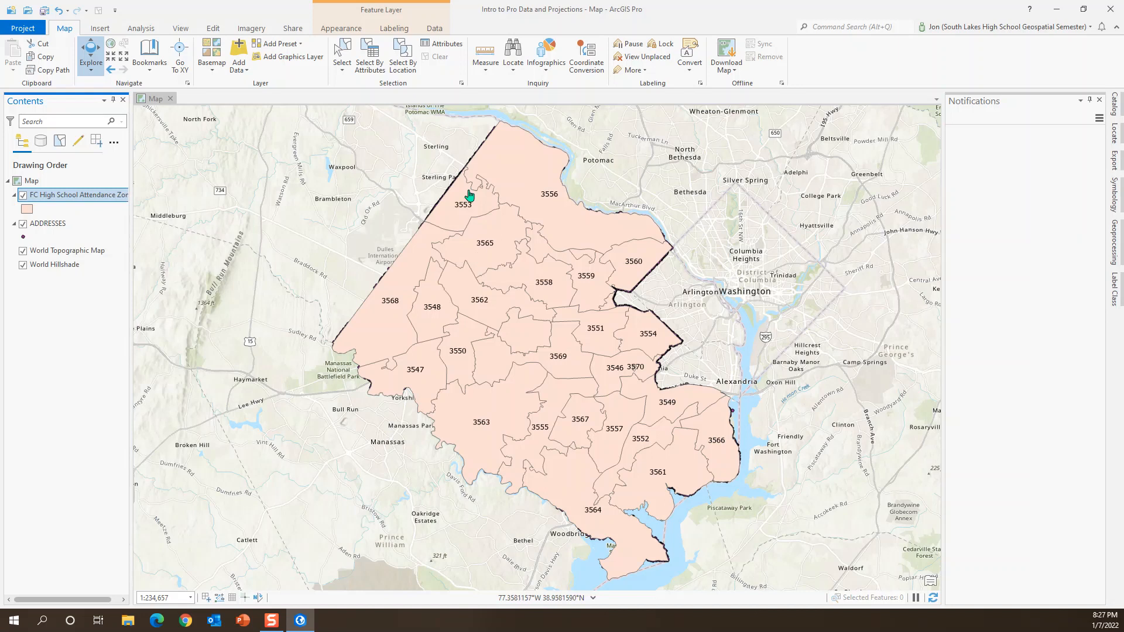
pyautogui.click(394, 29)
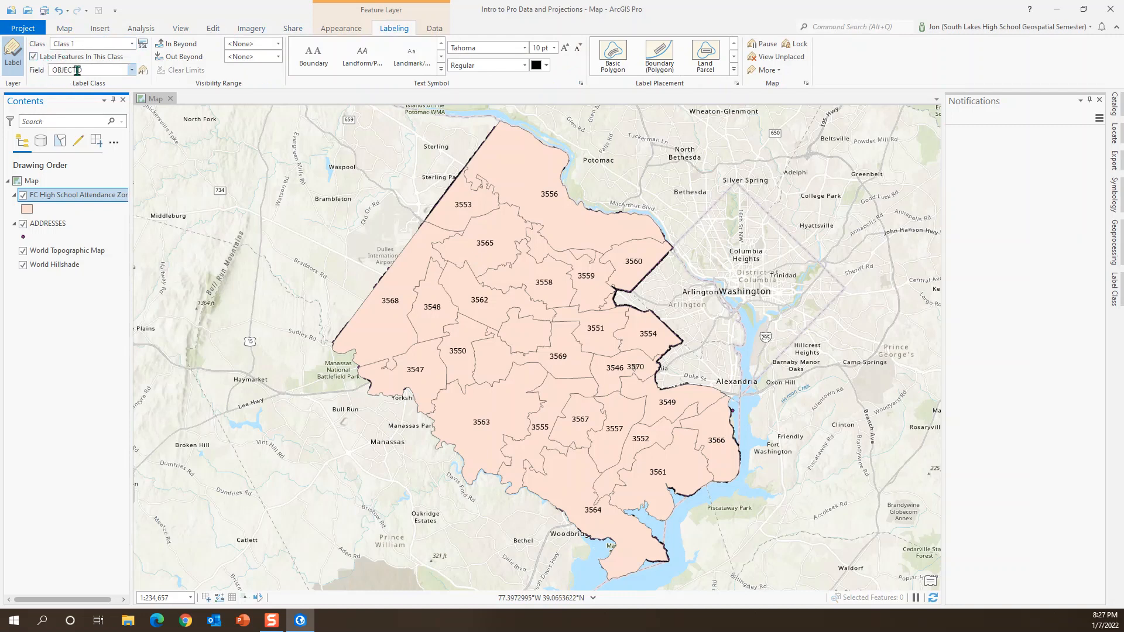
pyautogui.click(125, 73)
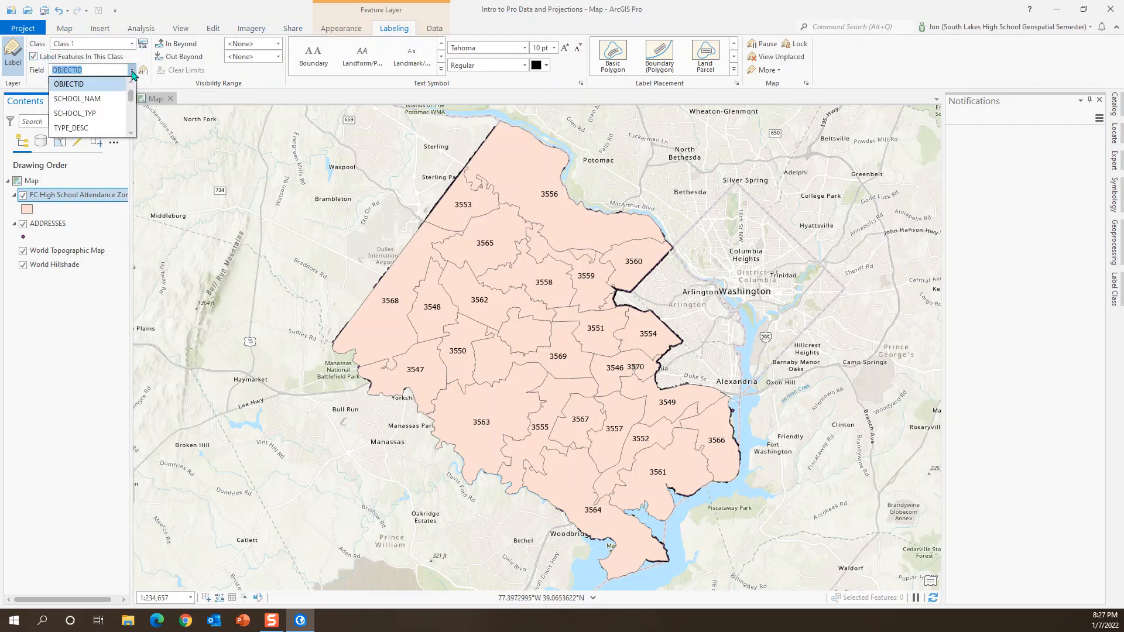
pyautogui.click(88, 100)
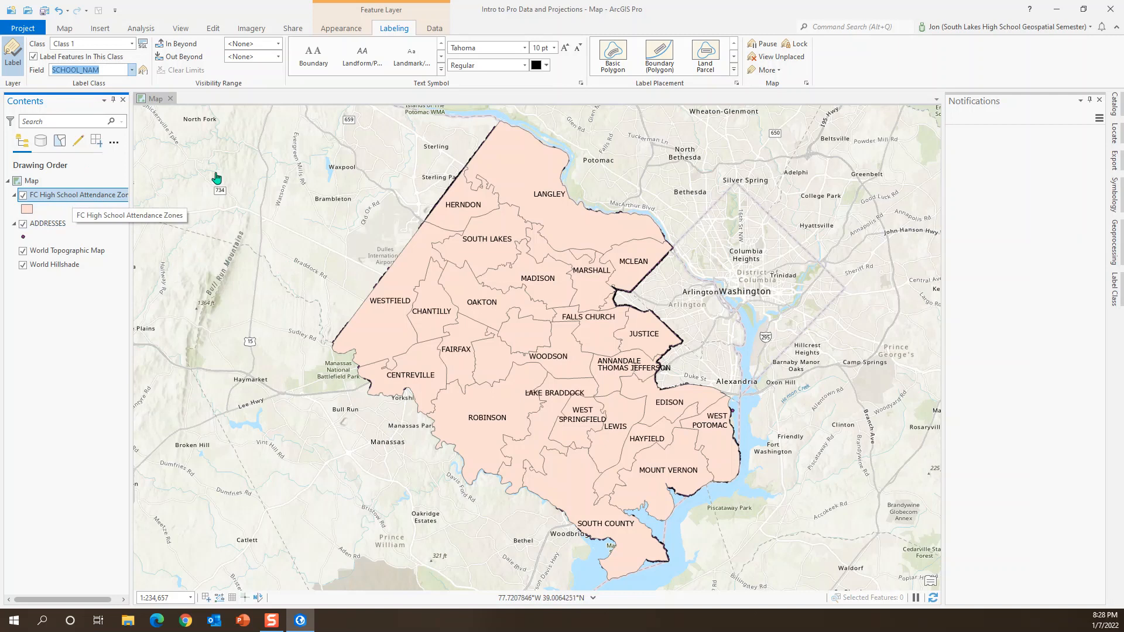
# Step: Select the attendance zone by attributes where SCHOOL_NAM is equal to SOUTH LAKES
pyautogui.click(65, 29)
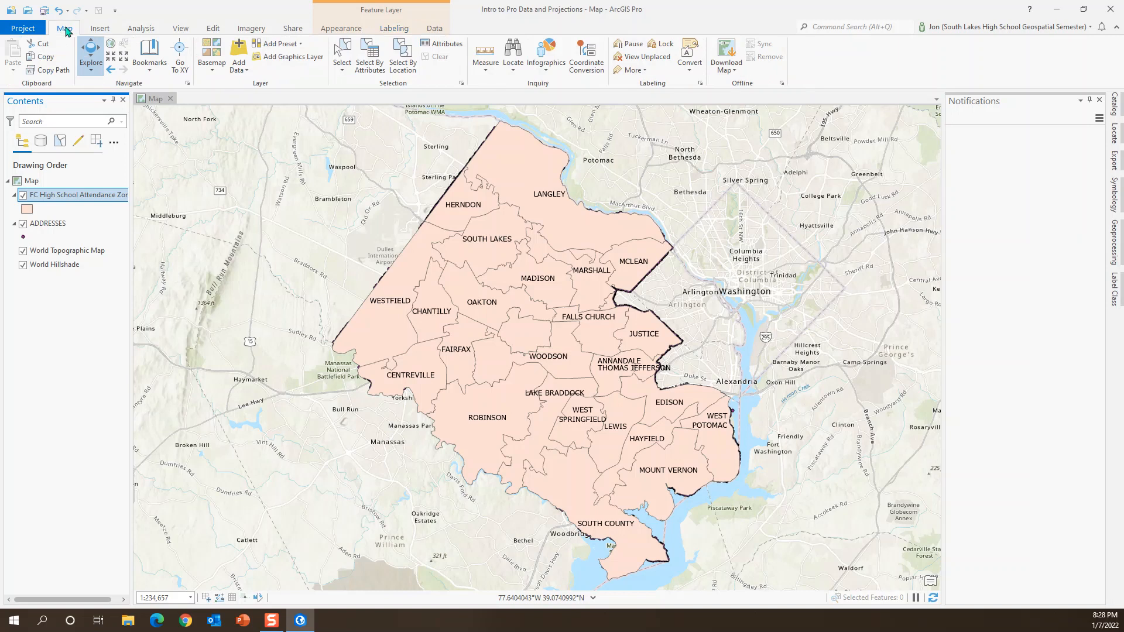
pyautogui.click(372, 71)
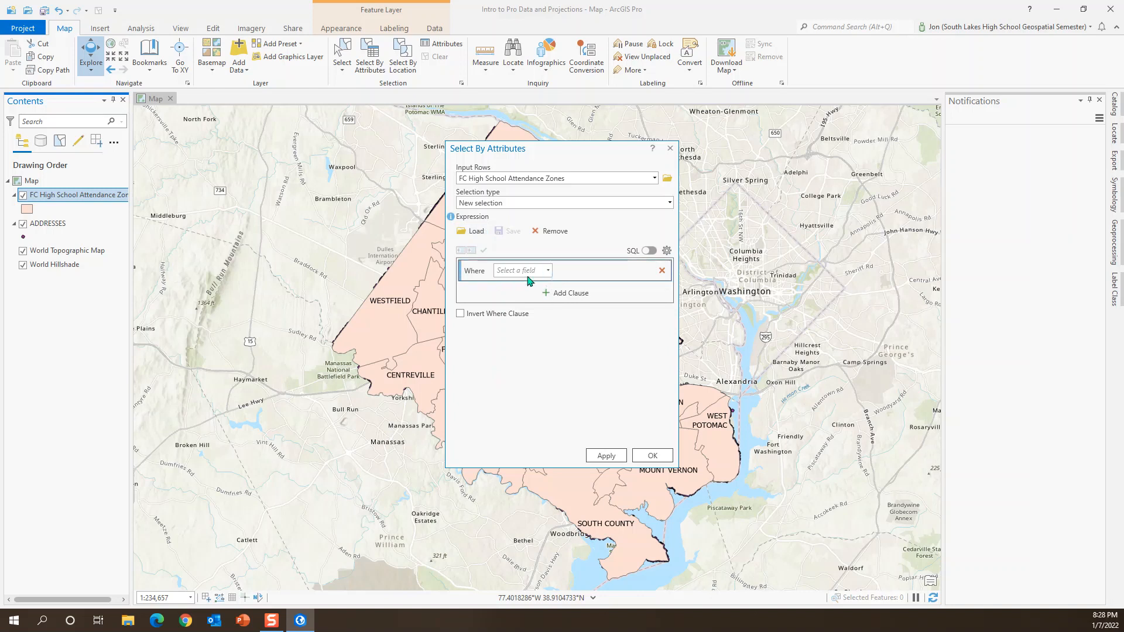
pyautogui.click(547, 273)
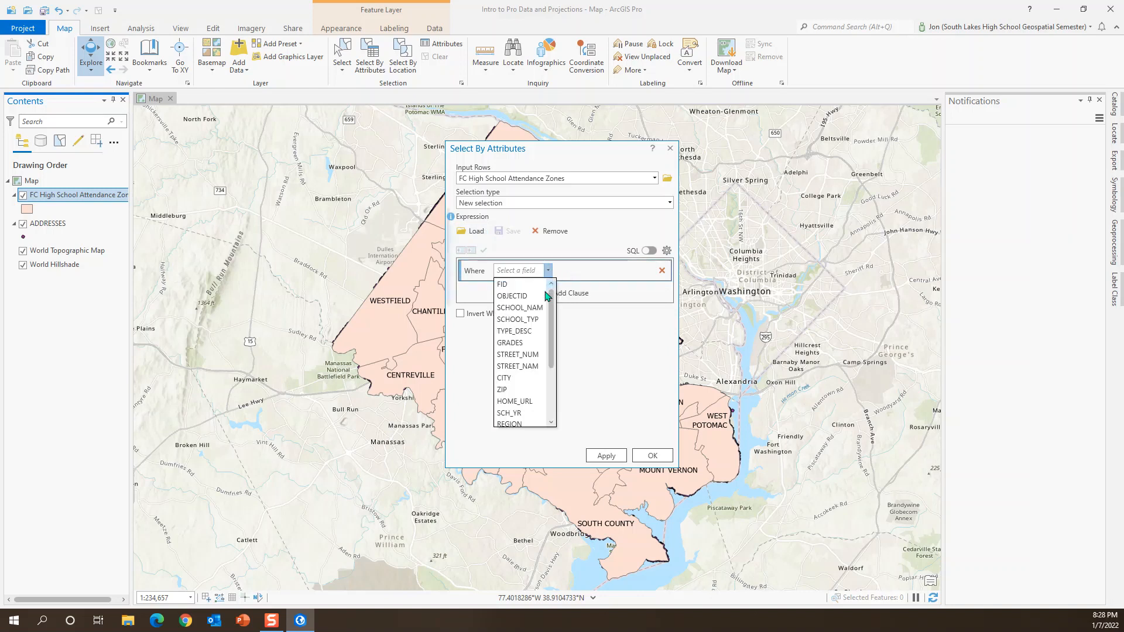
pyautogui.click(518, 308)
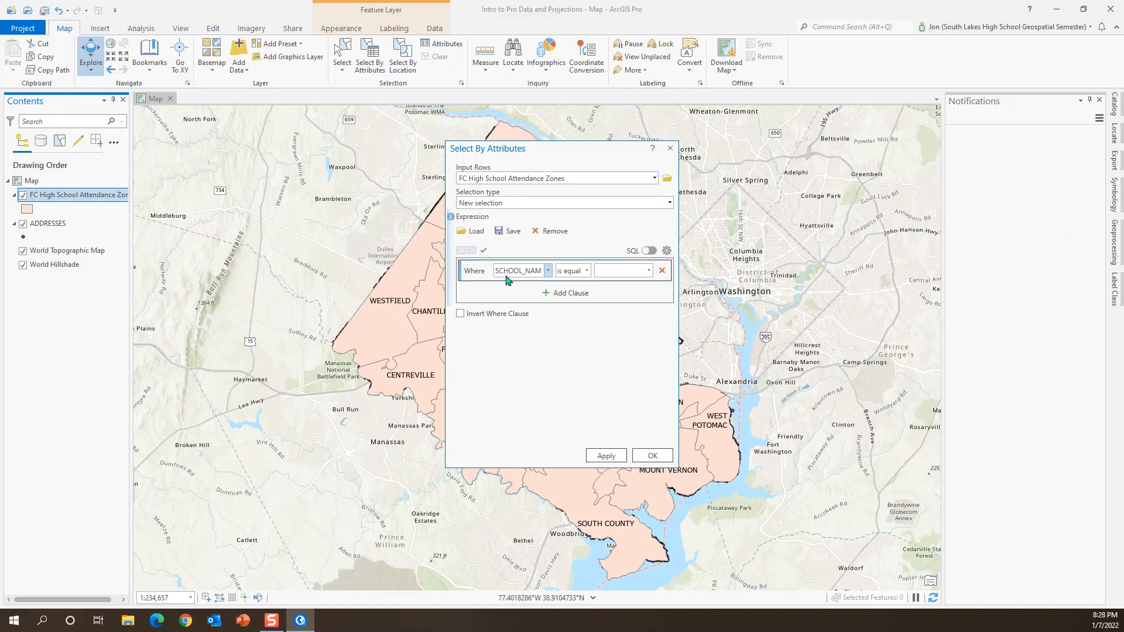
pyautogui.click(648, 271)
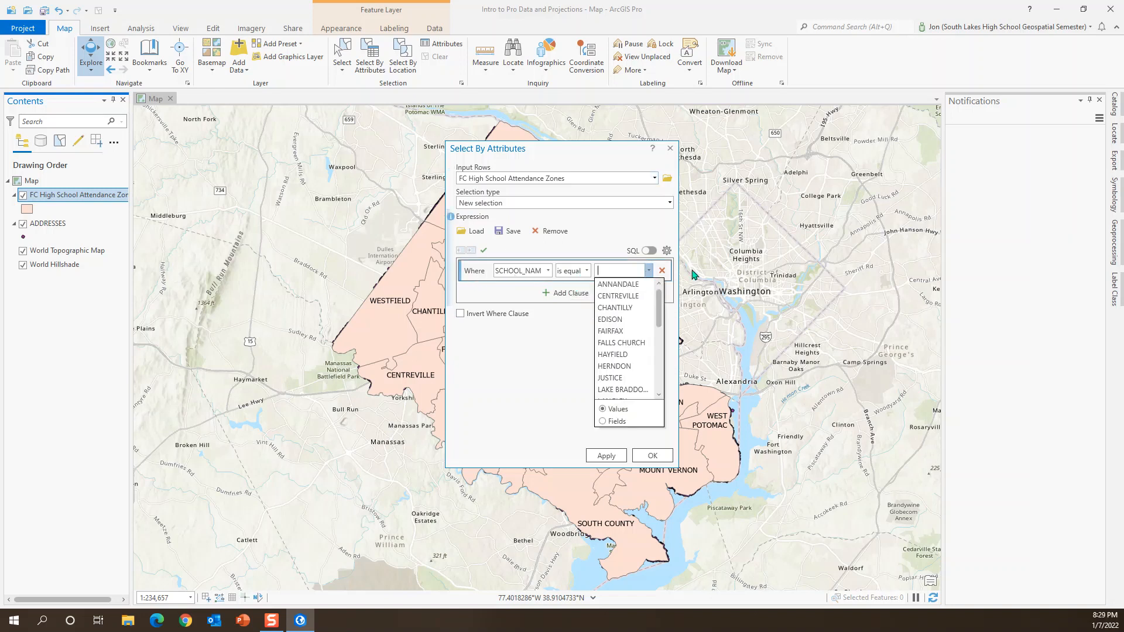
pyautogui.moveTo(660, 318); pyautogui.dragTo(661, 395)
pyautogui.click(618, 332)
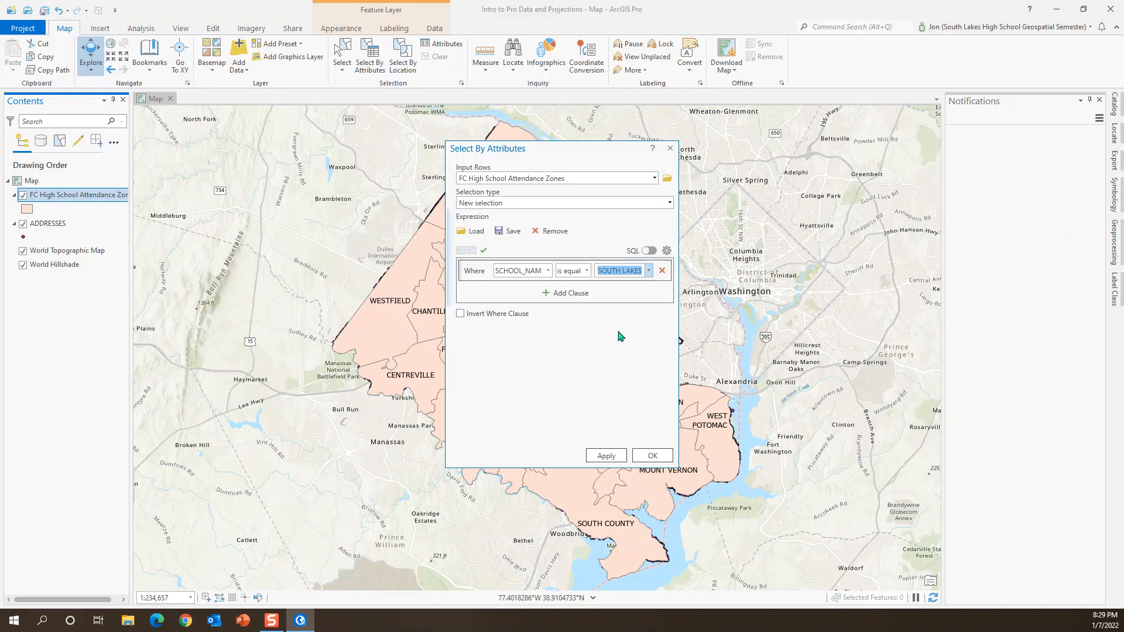
pyautogui.click(607, 455)
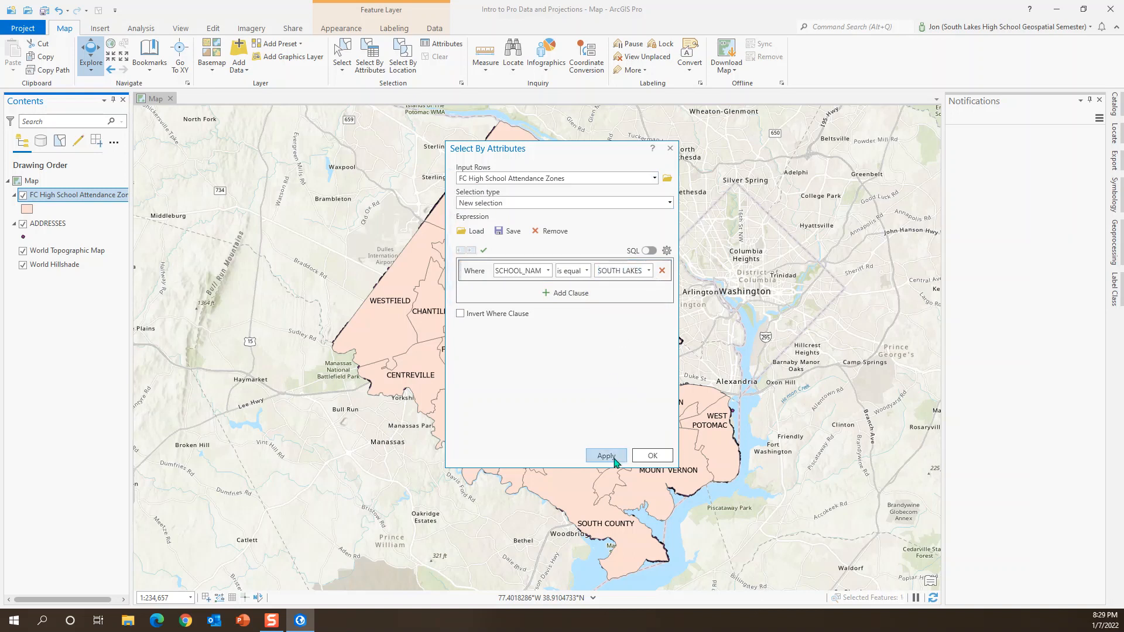
pyautogui.click(647, 456)
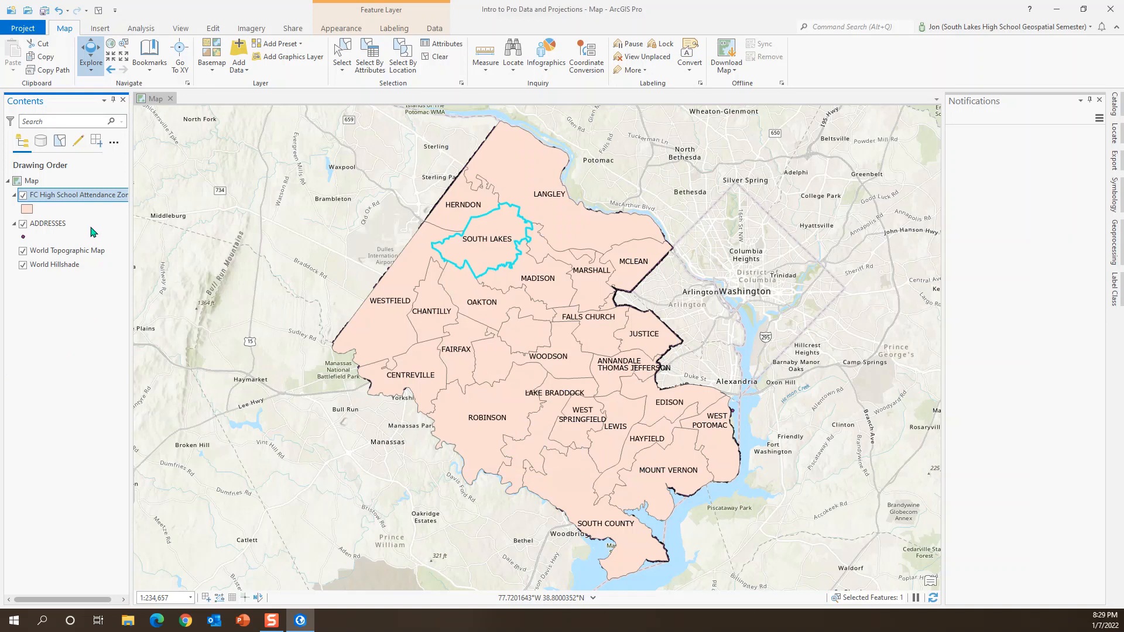
# Step: Set up a feature export of the selected zone from FC High School Attendance Zones with the output name SLHS_zone
pyautogui.rightClick(77, 199)
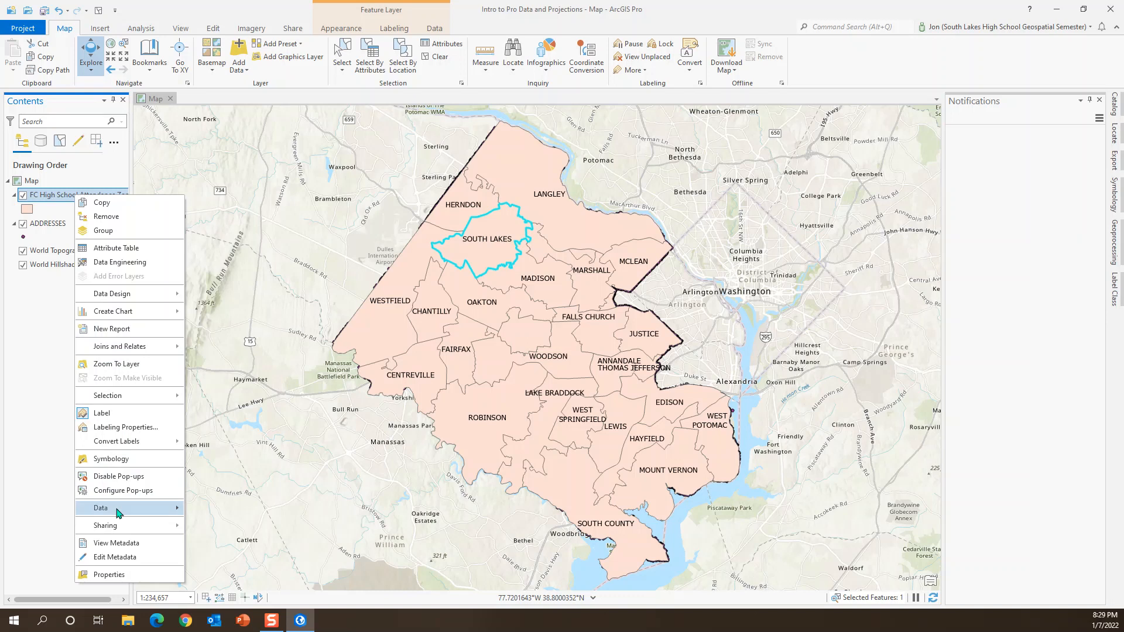
pyautogui.moveTo(119, 509)
pyautogui.click(226, 510)
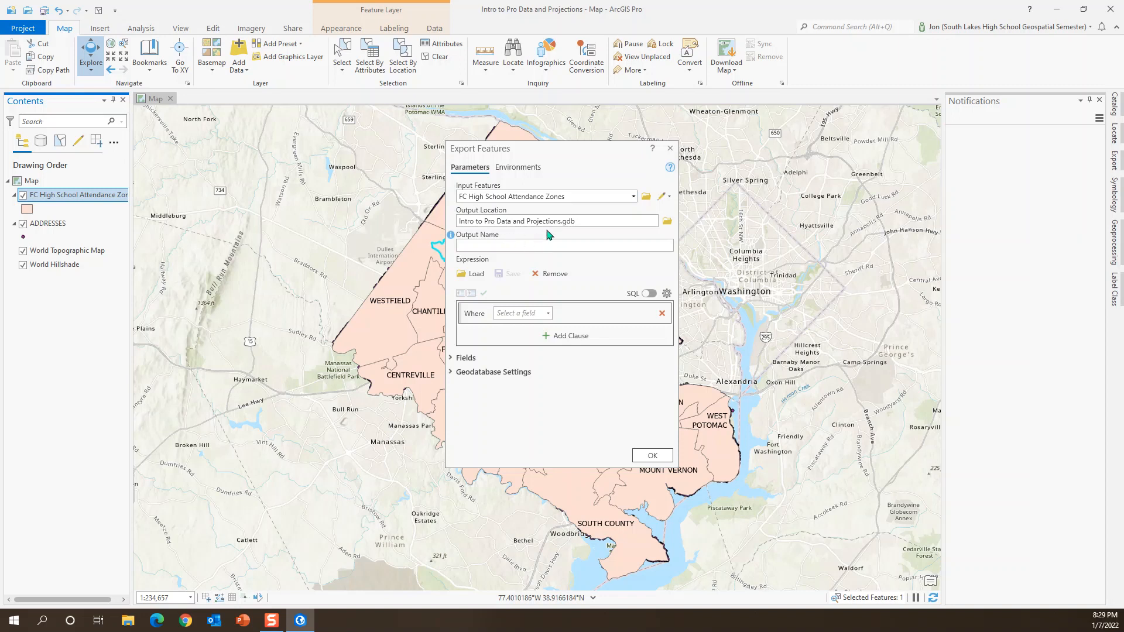
pyautogui.click(485, 245)
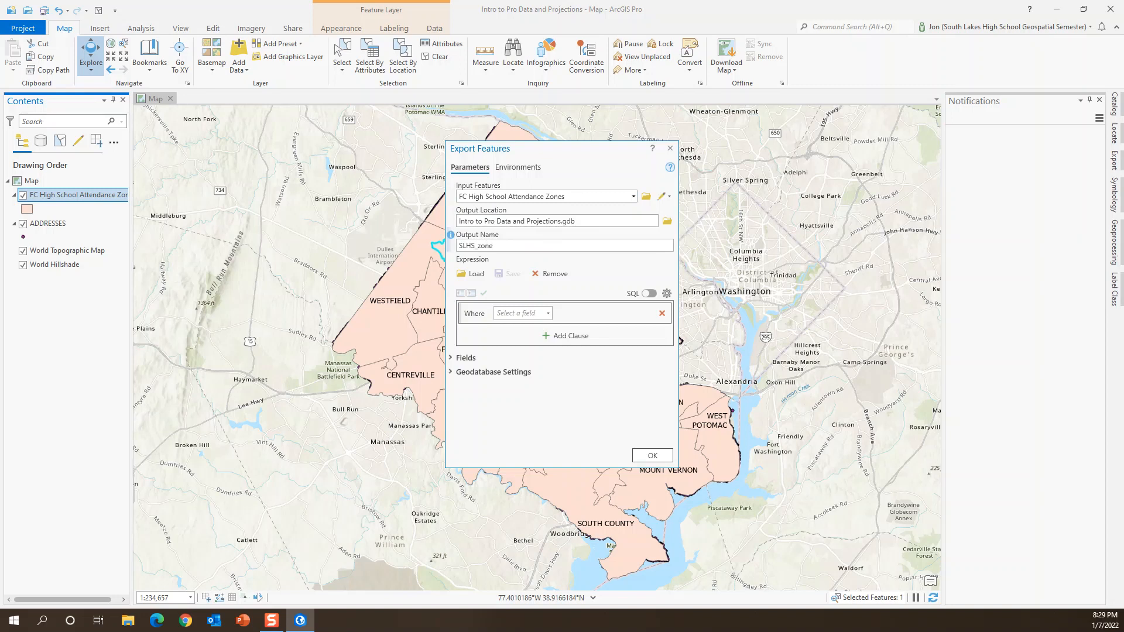
# Step: Set the export's output coordinate system to the current map's, NAD_1983_StatePlane_Virginia_North_FIPS_4501_Feet, and run the export
pyautogui.click(515, 169)
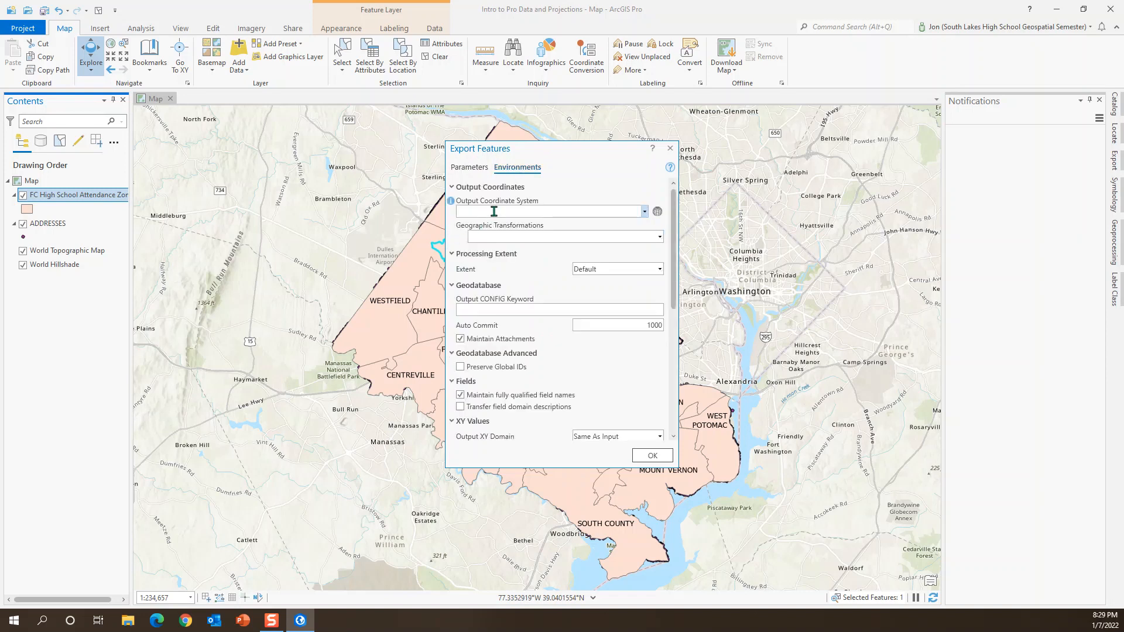
pyautogui.click(645, 212)
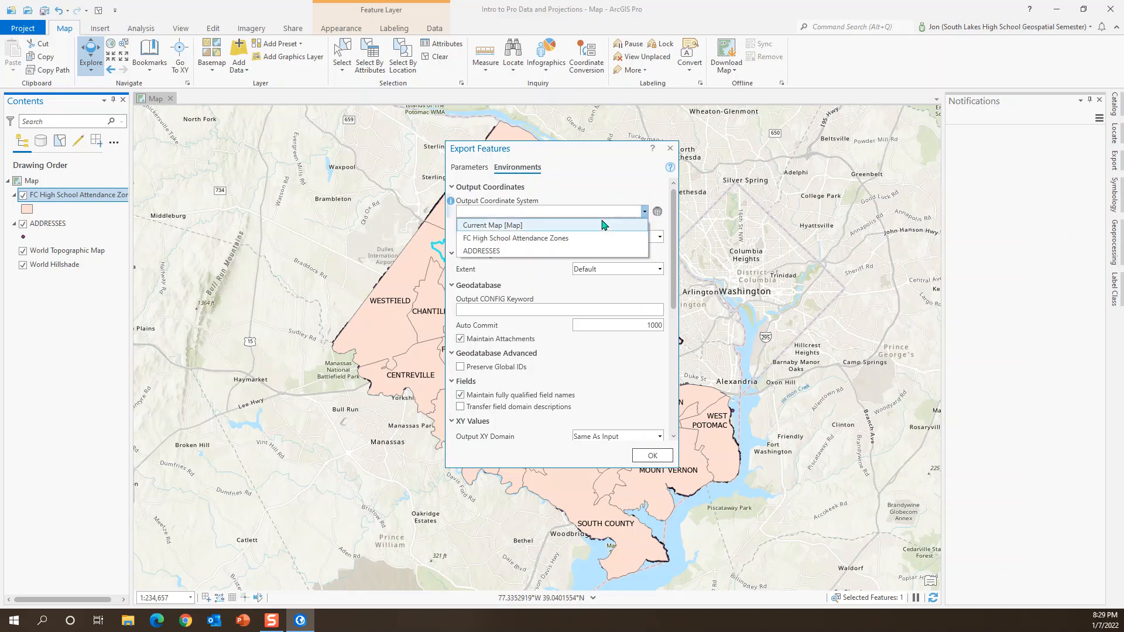
pyautogui.click(501, 226)
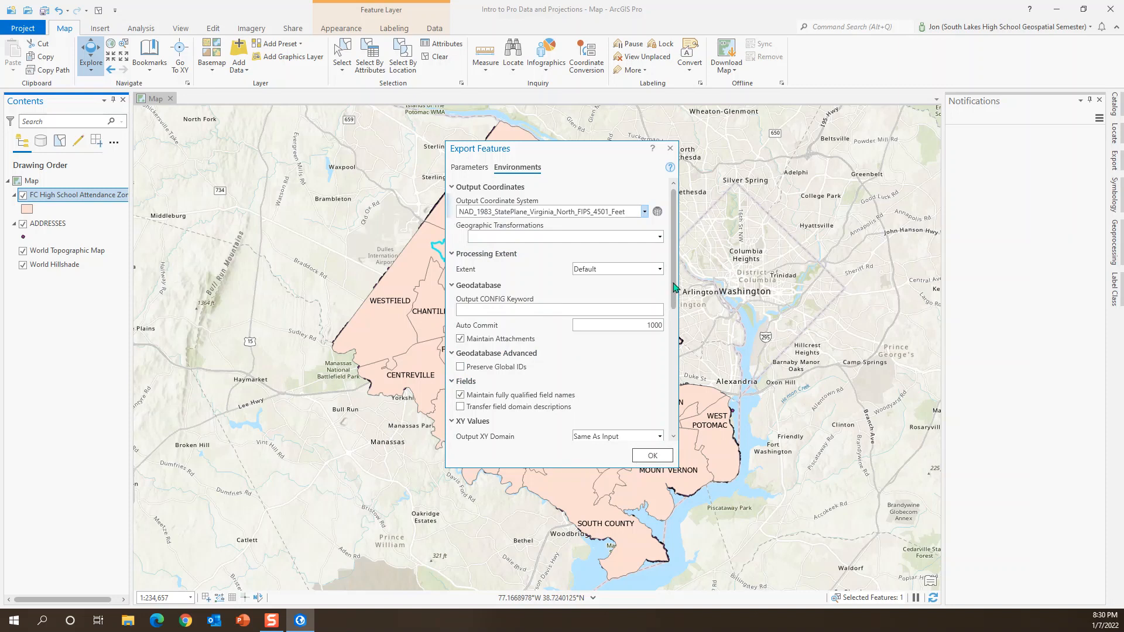
pyautogui.scroll(-1, 674, 316)
pyautogui.moveTo(674, 316); pyautogui.dragTo(673, 439)
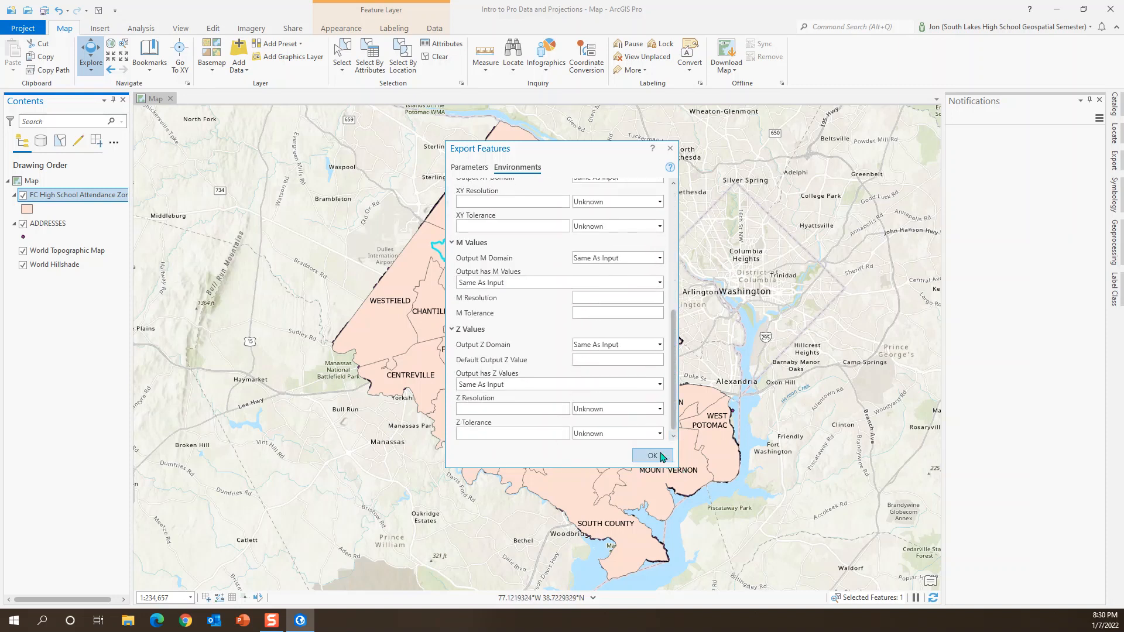
pyautogui.click(662, 456)
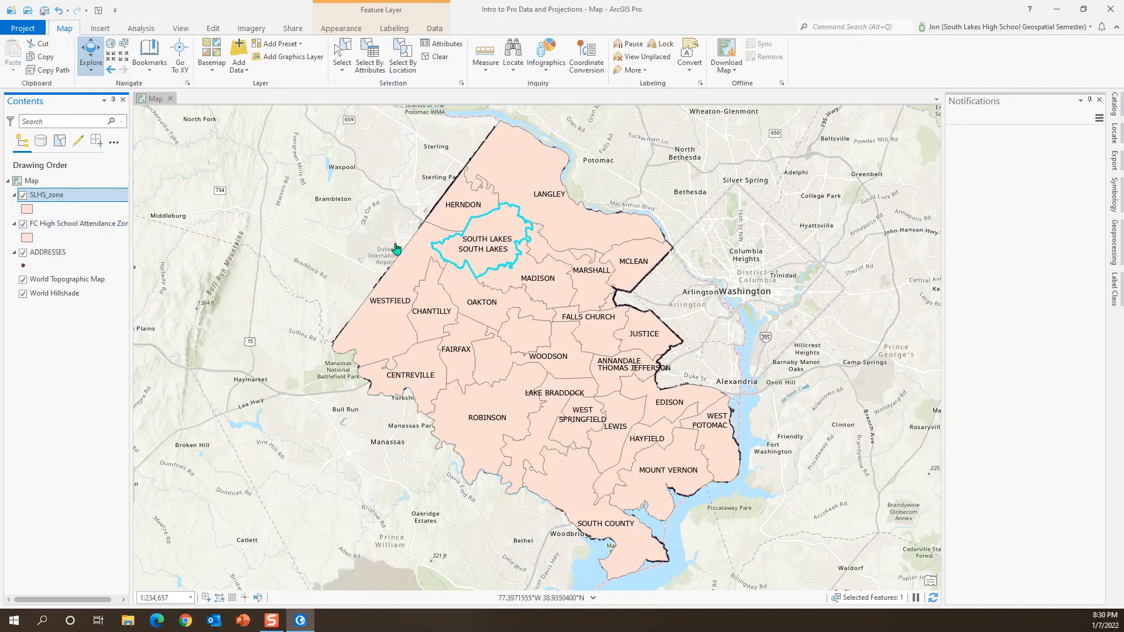
# Step: Hide the FC High School Attendance Zones layer and remove it from the map
pyautogui.click(23, 224)
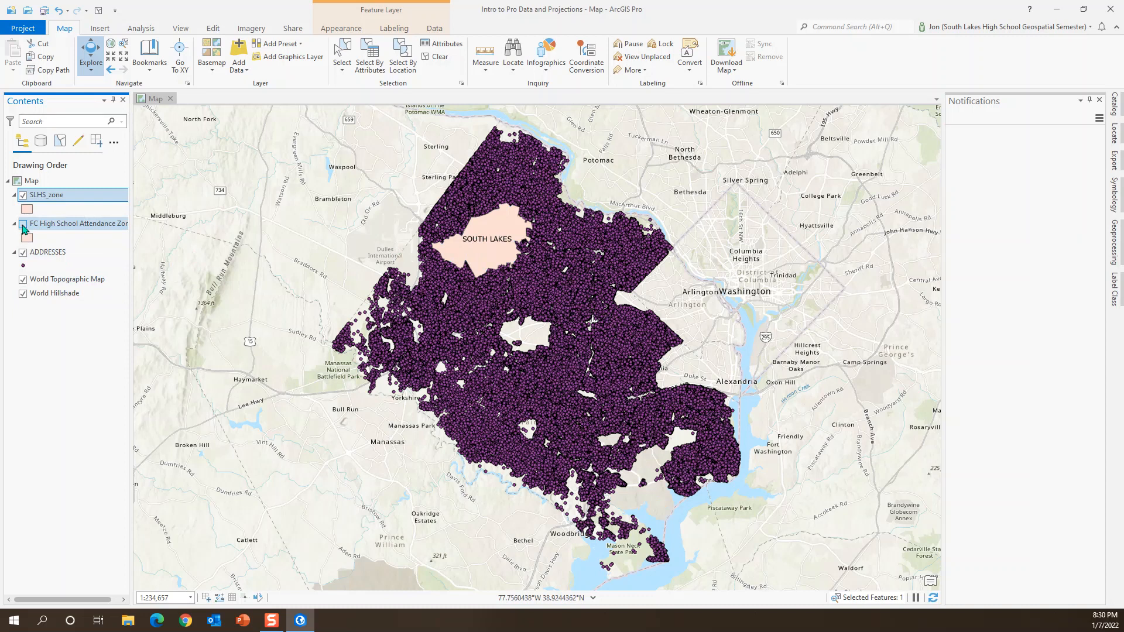
pyautogui.rightClick(54, 225)
pyautogui.click(69, 238)
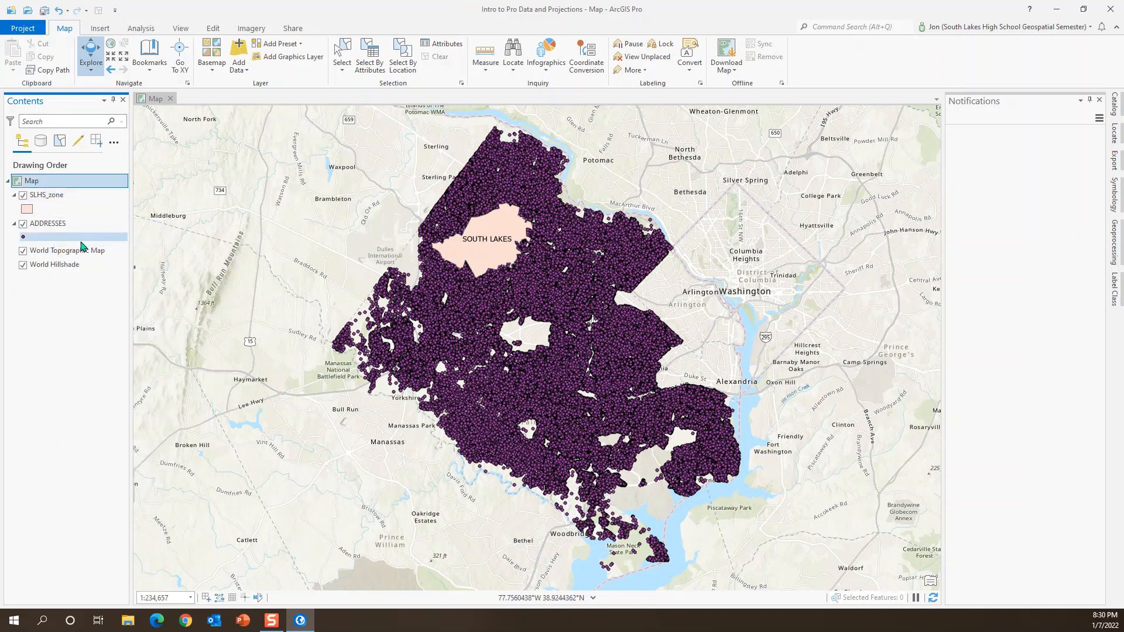
pyautogui.click(26, 210)
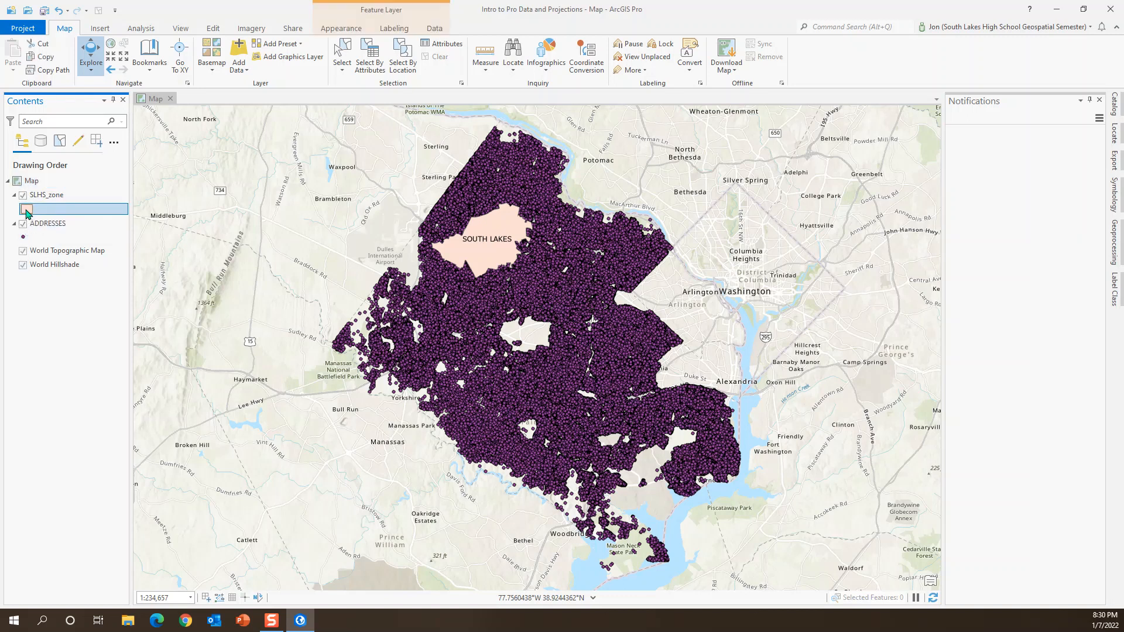
pyautogui.doubleClick(45, 196)
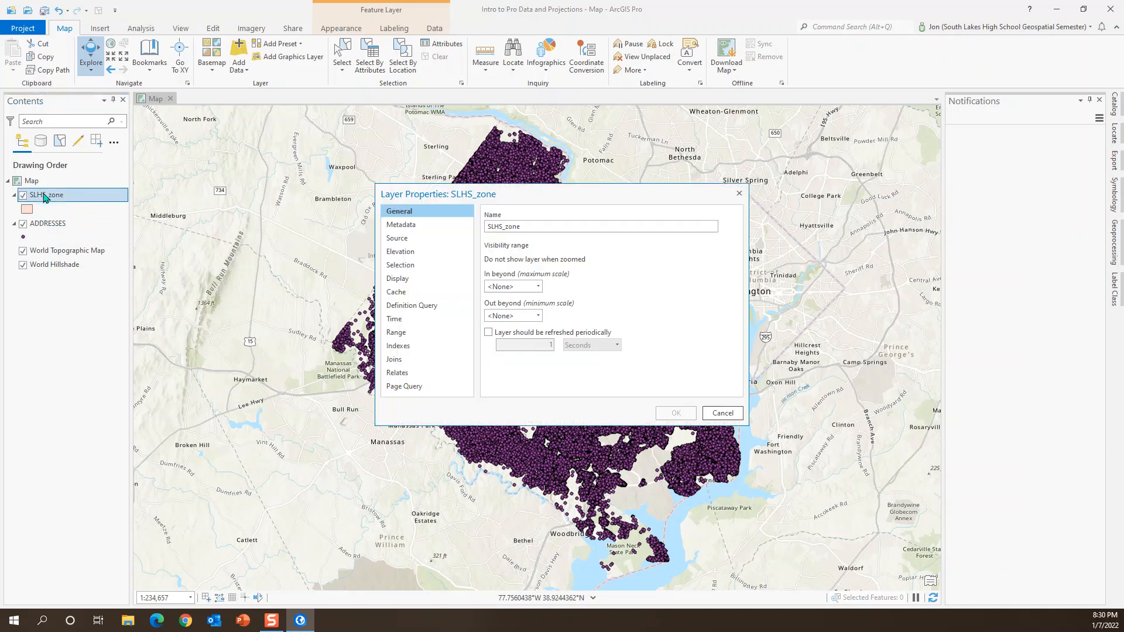
pyautogui.click(739, 193)
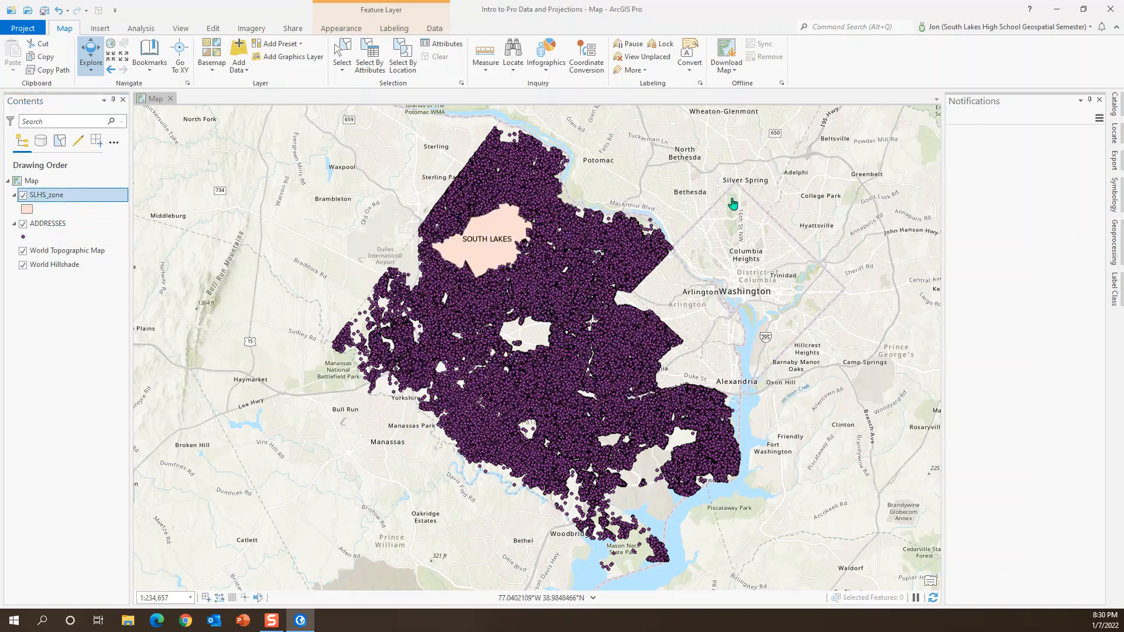
# Step: Set the fill of the SLHS_zone polygon symbol to no color
pyautogui.click(31, 210)
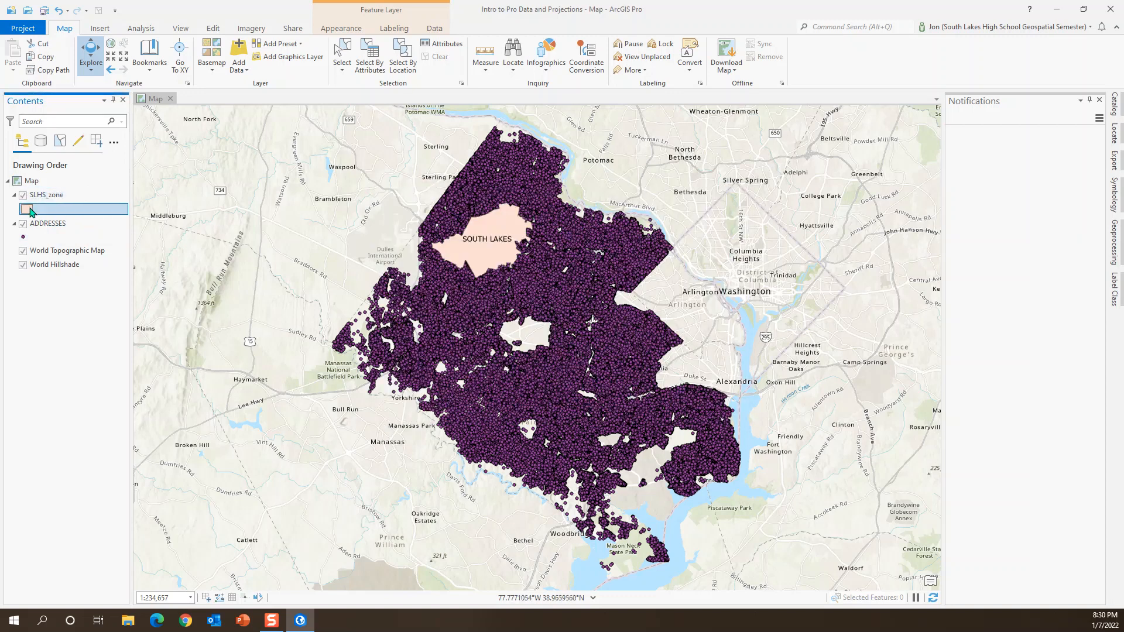
pyautogui.click(1117, 195)
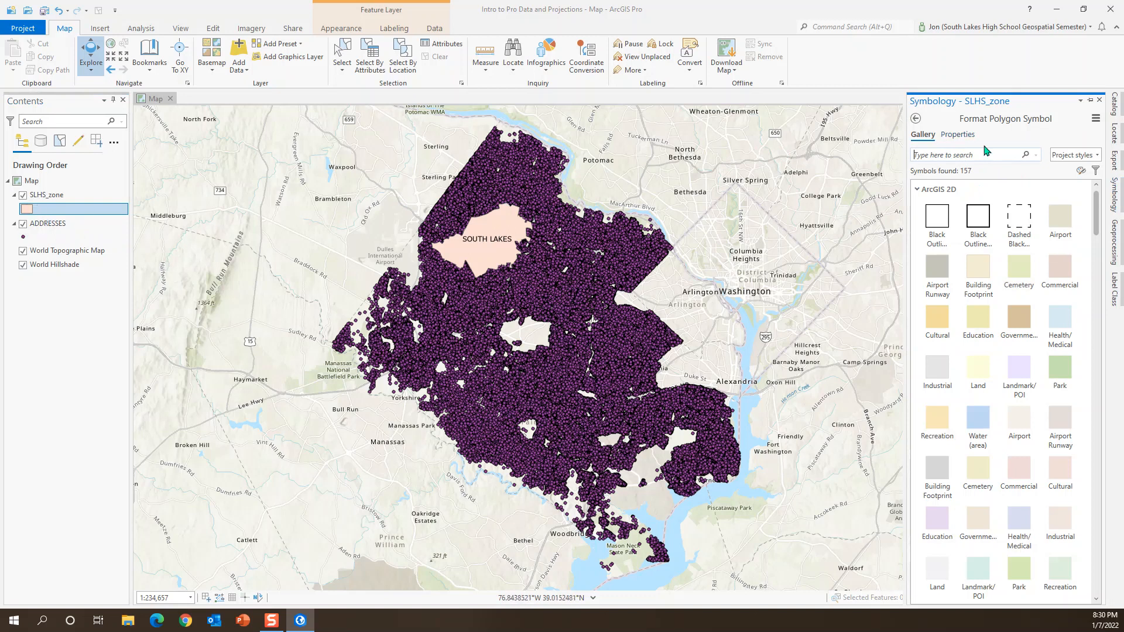
pyautogui.click(959, 136)
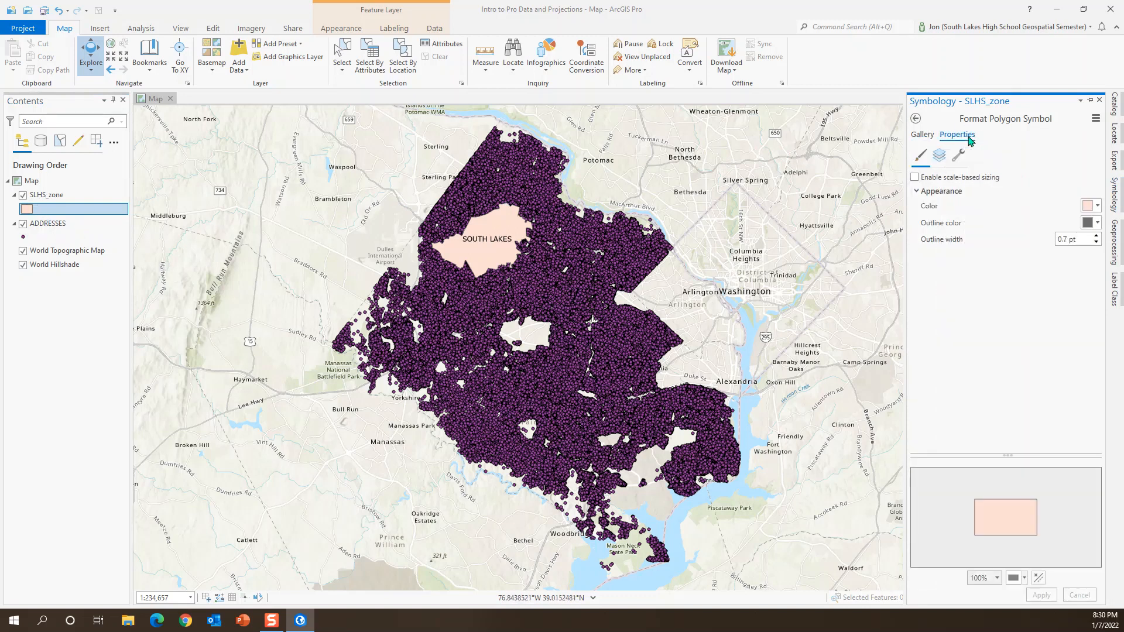
pyautogui.click(1097, 206)
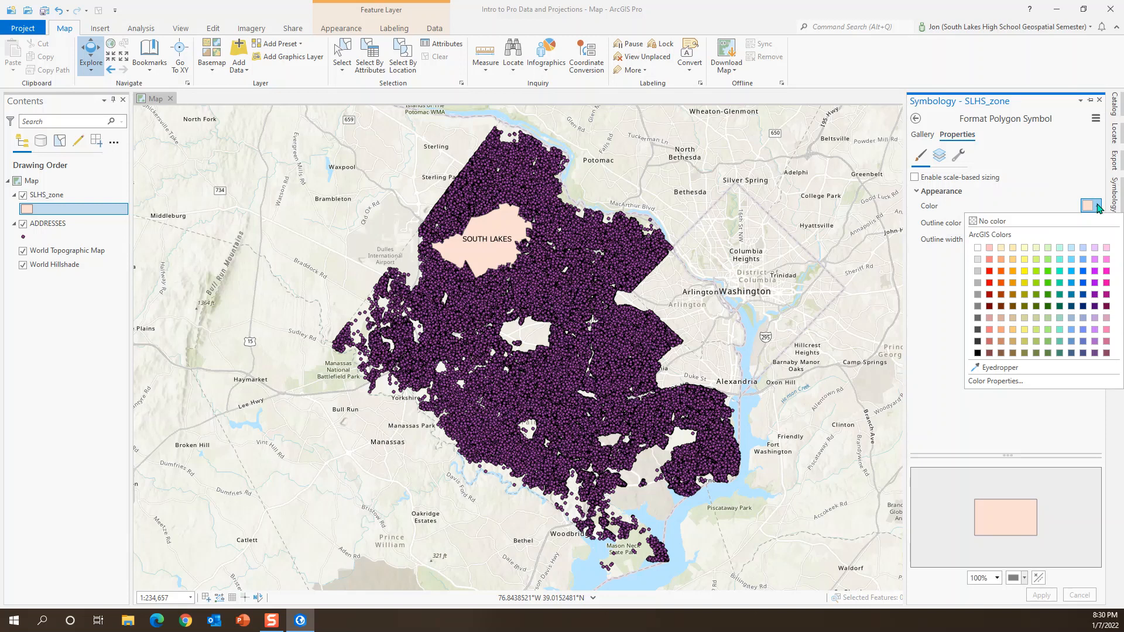
pyautogui.click(989, 221)
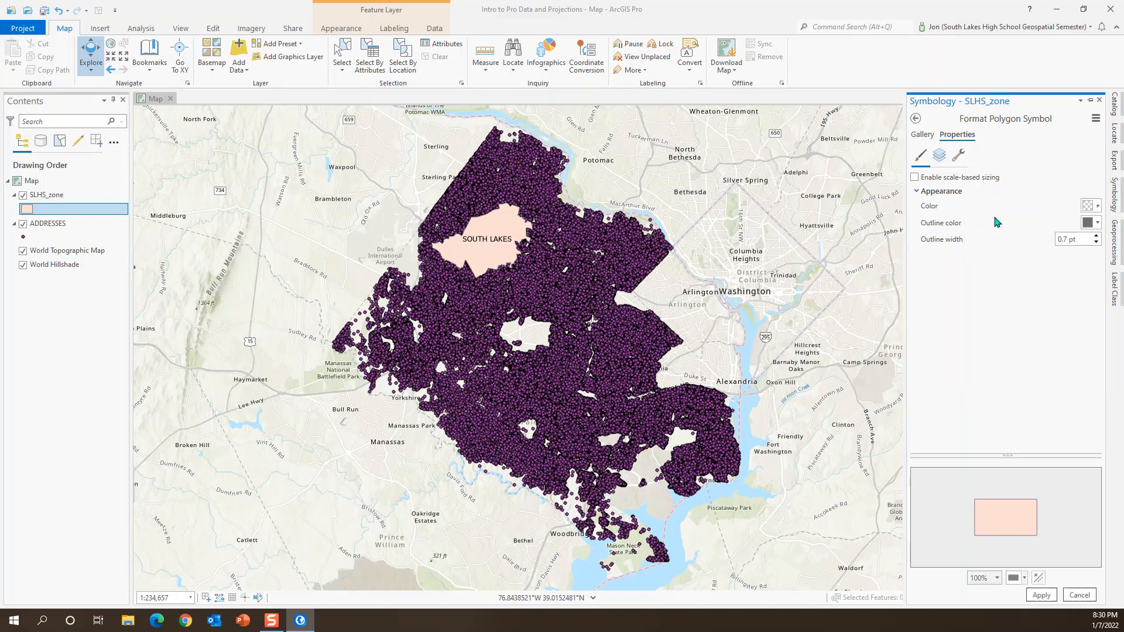
# Step: Give the SLHS_zone symbol a red outline 2 pt wide and apply the symbol changes
pyautogui.click(1098, 223)
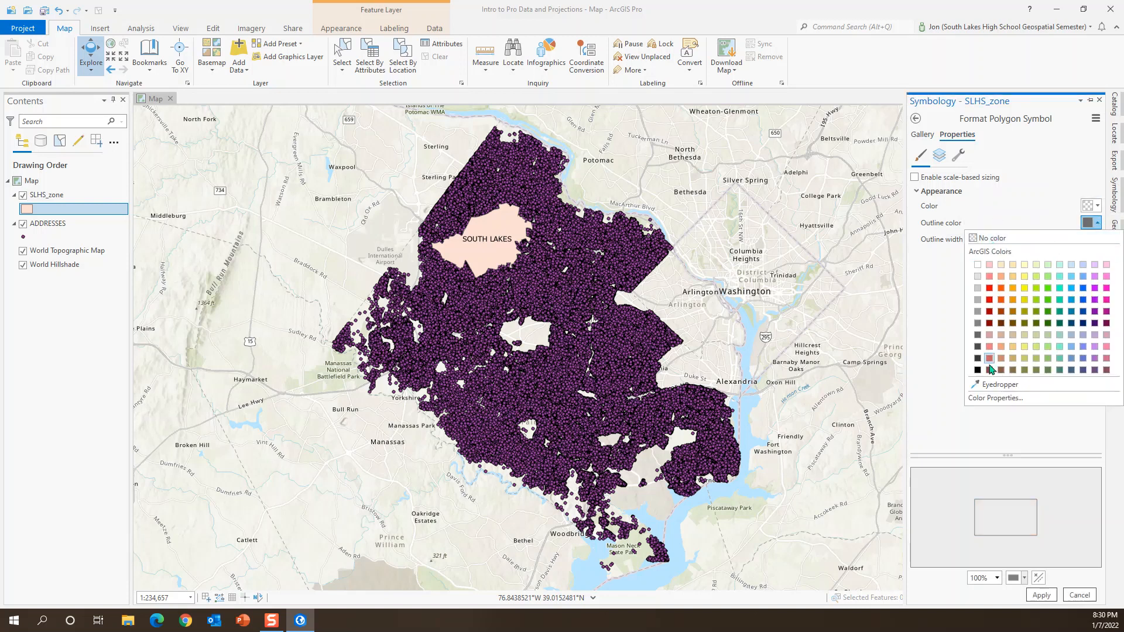
pyautogui.click(990, 300)
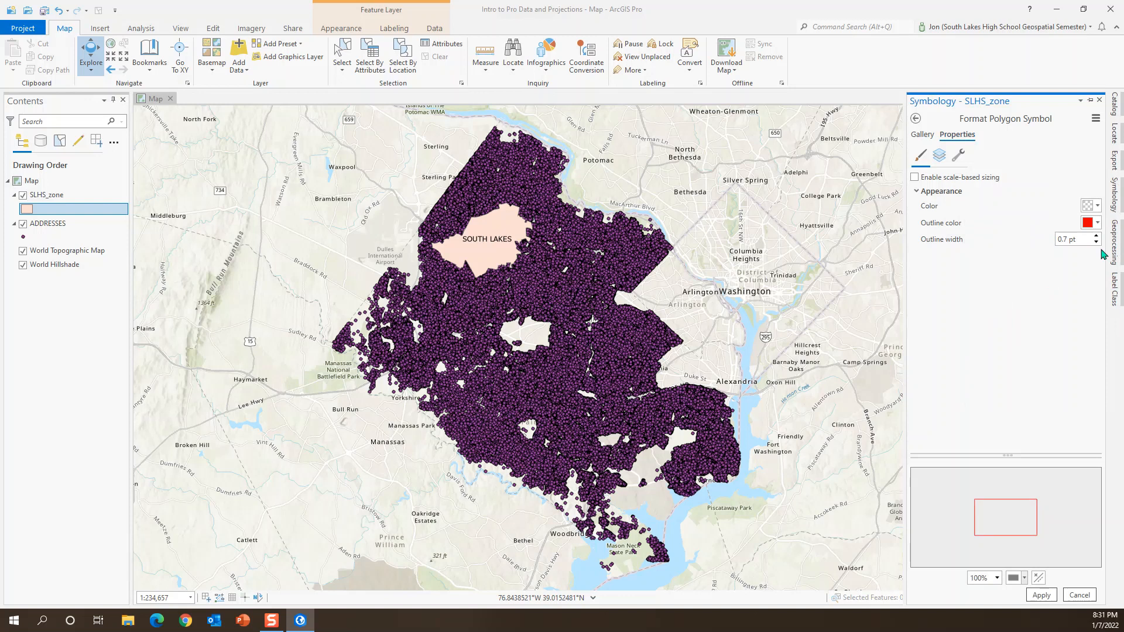
pyautogui.click(1094, 236)
pyautogui.click(1095, 237)
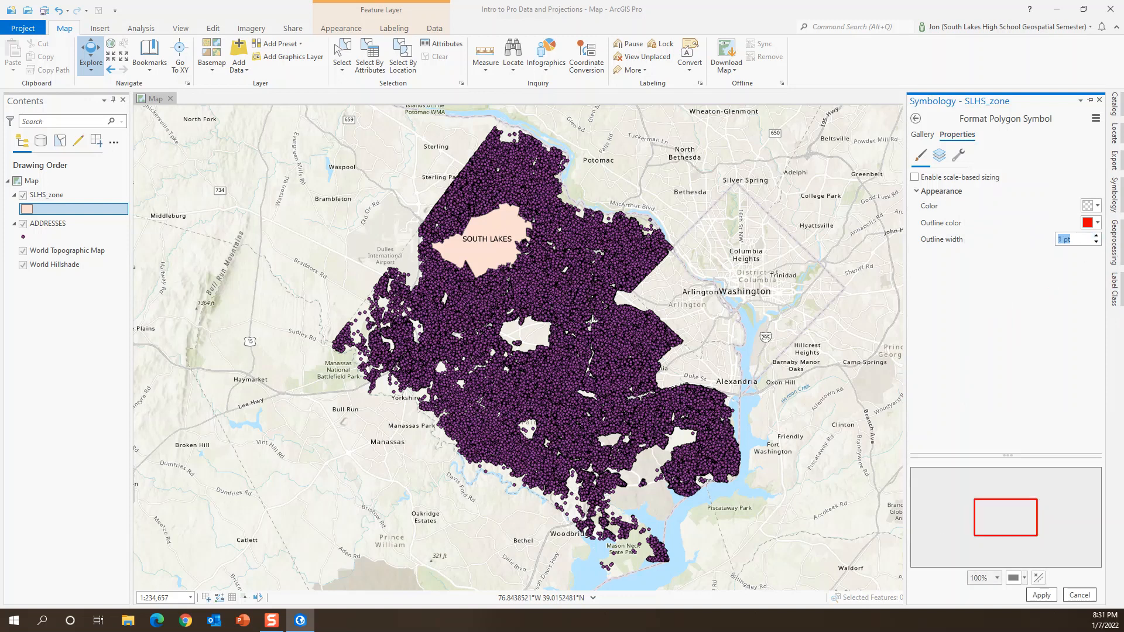
pyautogui.click(1041, 595)
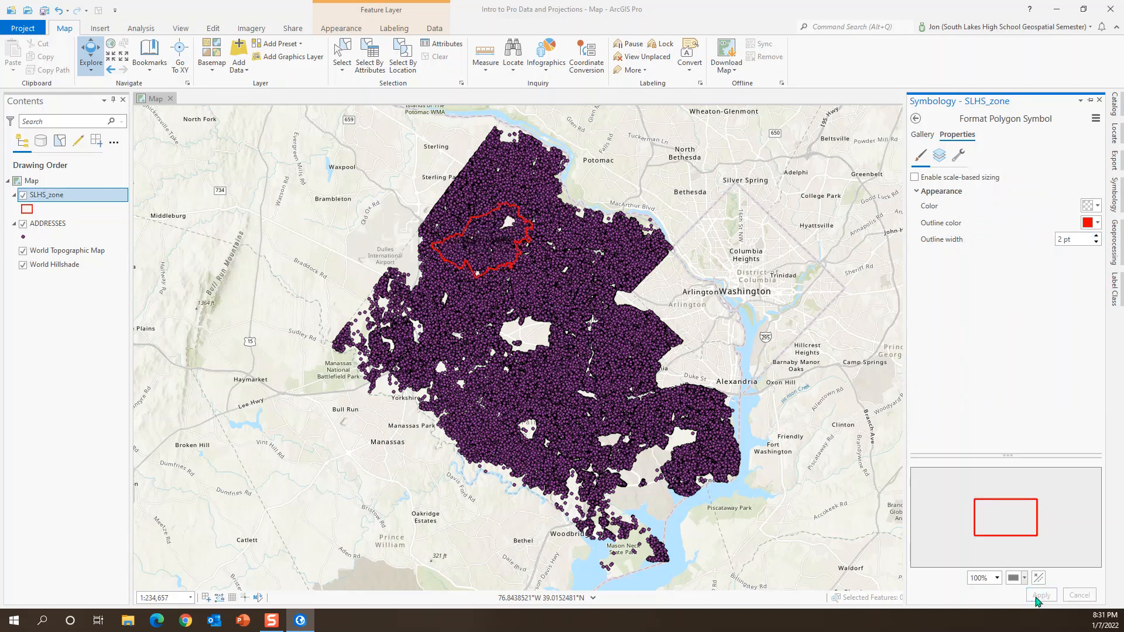